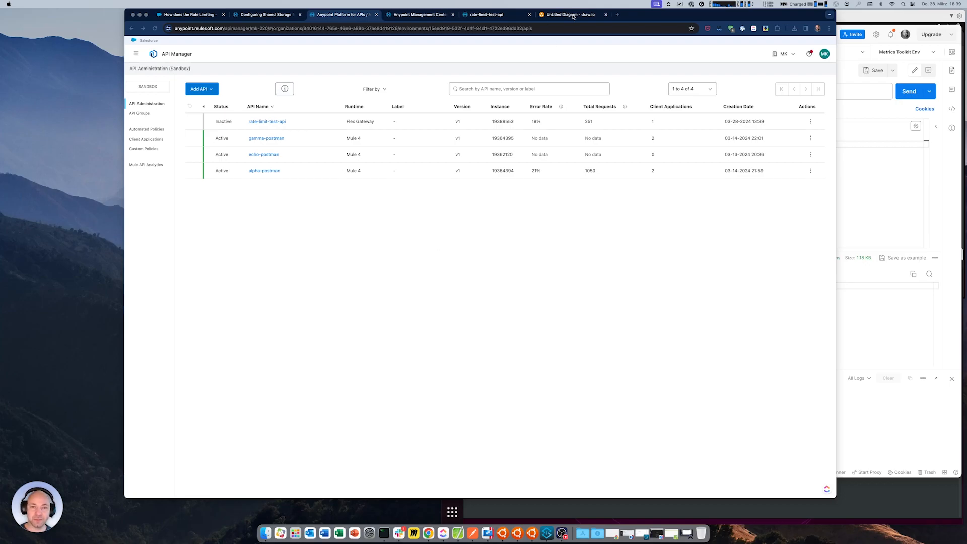
Review the rate-limiting architecture diagram and examine the API-level policies applied to the alpha-postman API
{"action": "left_click", "coordinate": [573, 14]}
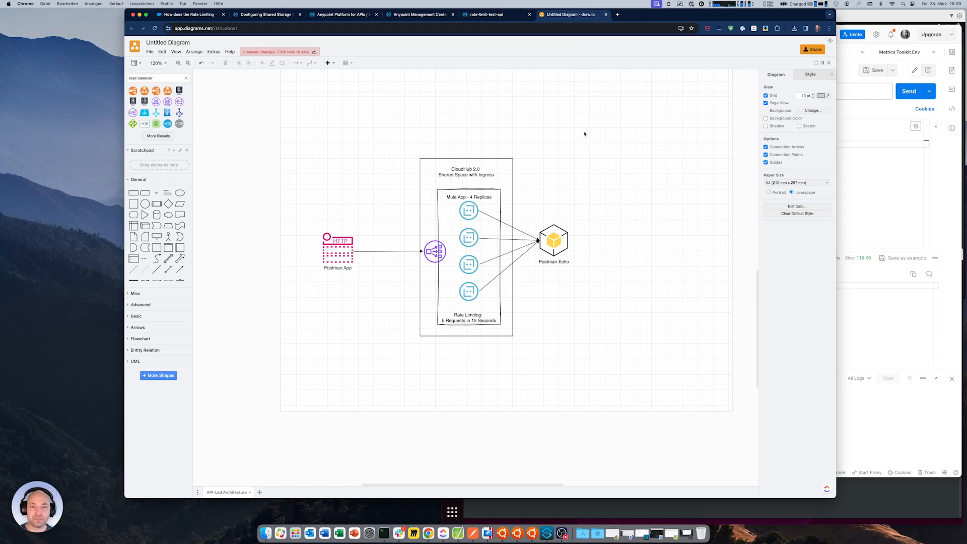
{"action": "left_click", "coordinate": [343, 14]}
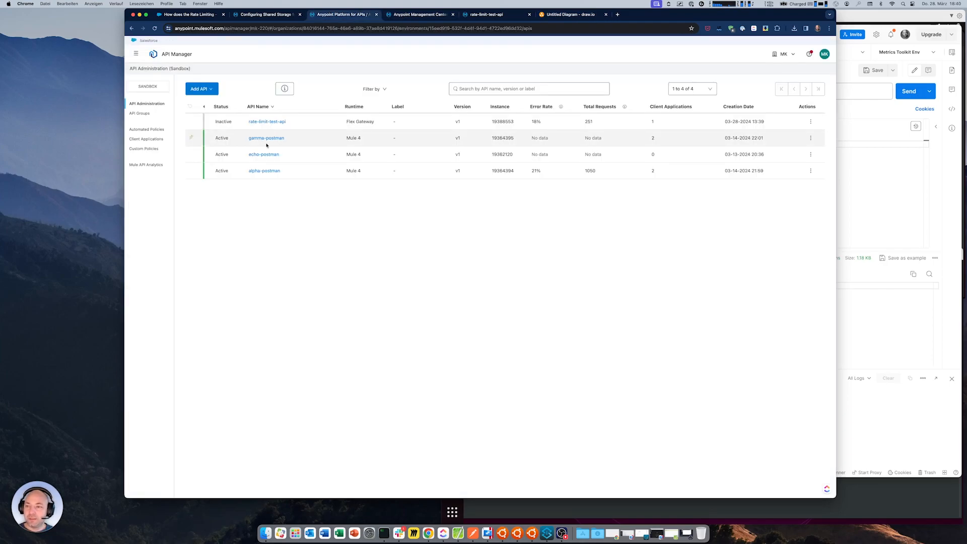
{"action": "left_click", "coordinate": [264, 171]}
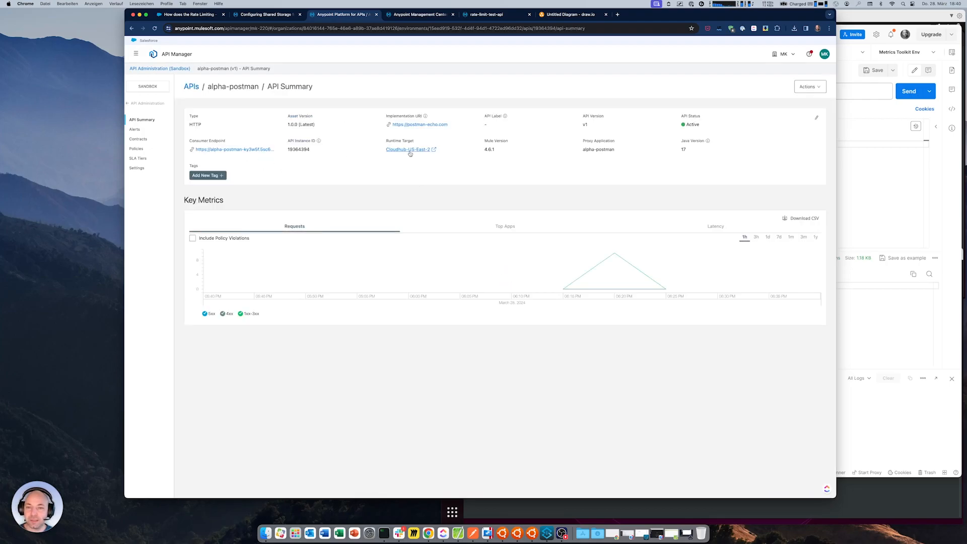
{"action": "left_click", "coordinate": [136, 149]}
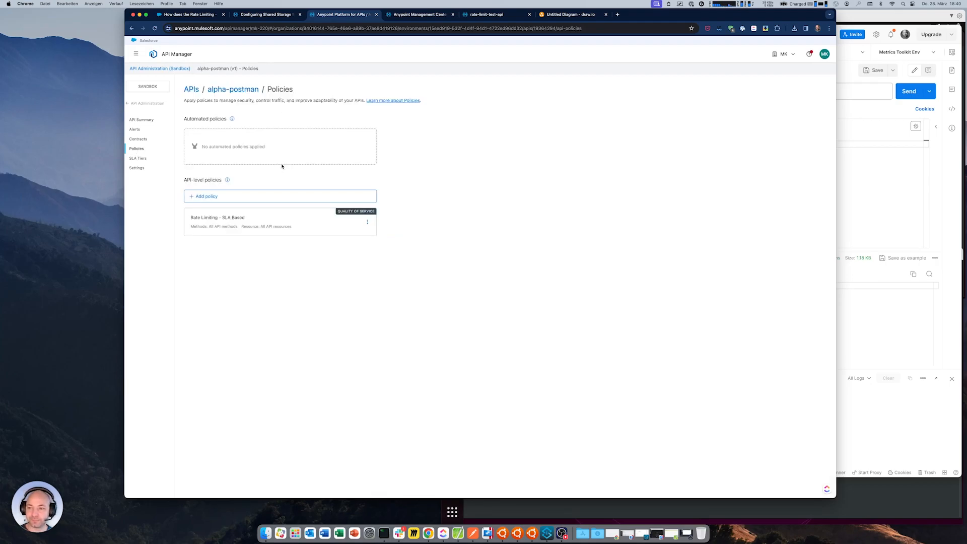
{"action": "left_click", "coordinate": [367, 222]}
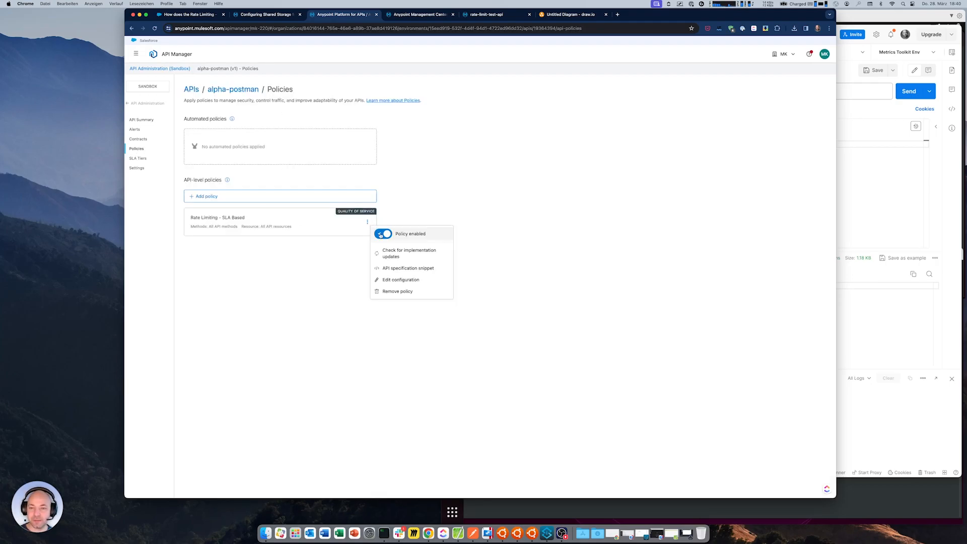
{"action": "left_click", "coordinate": [237, 255]}
Inspect the request limit and time period of alpha-postman's basic SLA tier without changing them
{"action": "left_click", "coordinate": [133, 159]}
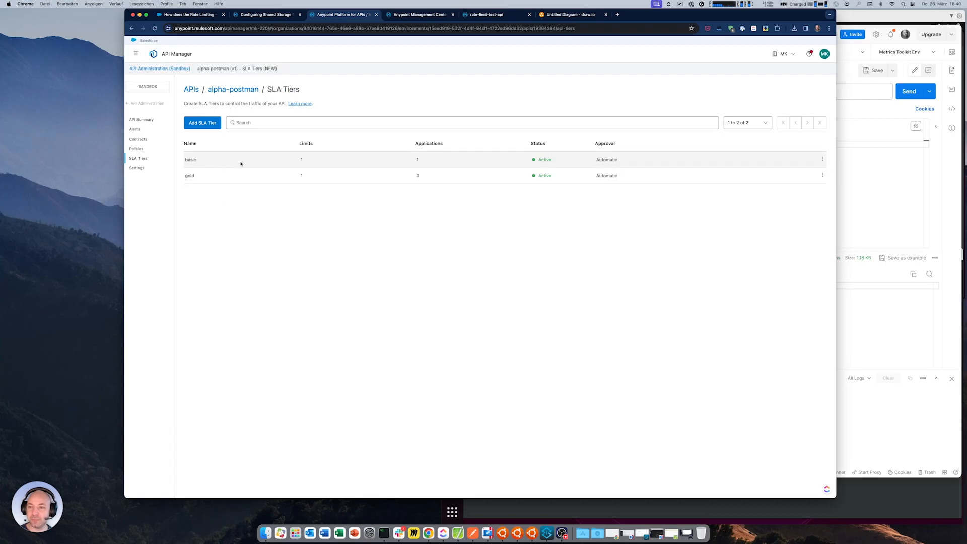
{"action": "left_click", "coordinate": [823, 160]}
{"action": "left_click", "coordinate": [802, 174]}
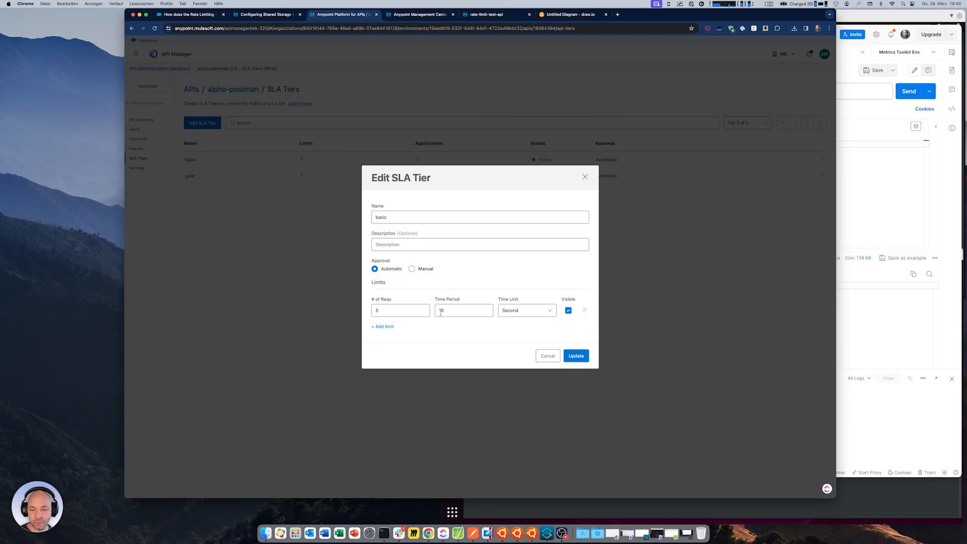
{"action": "left_click", "coordinate": [549, 356]}
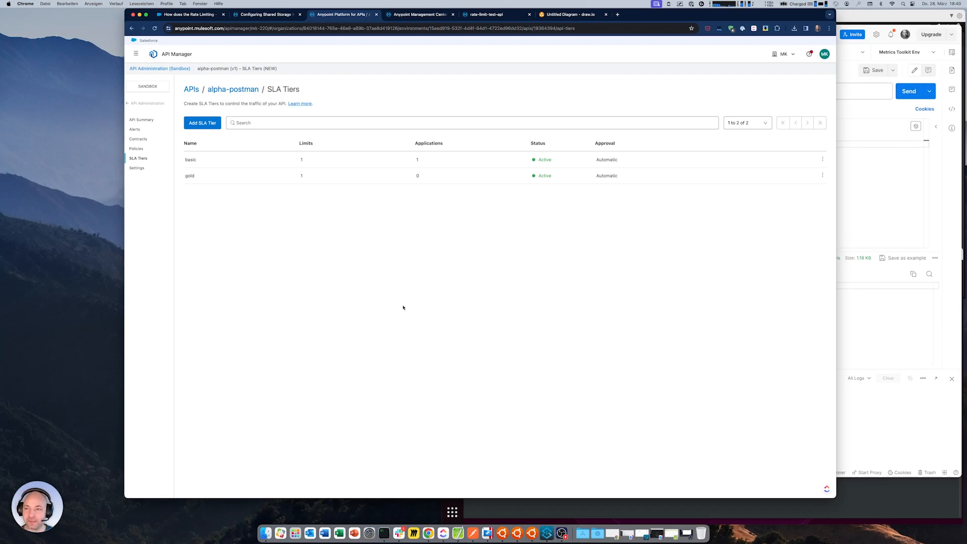
Inspect the Distributed option in alpha-postman's Rate Limiting - SLA Based policy configuration, leaving the policy as it is
{"action": "left_click", "coordinate": [137, 149]}
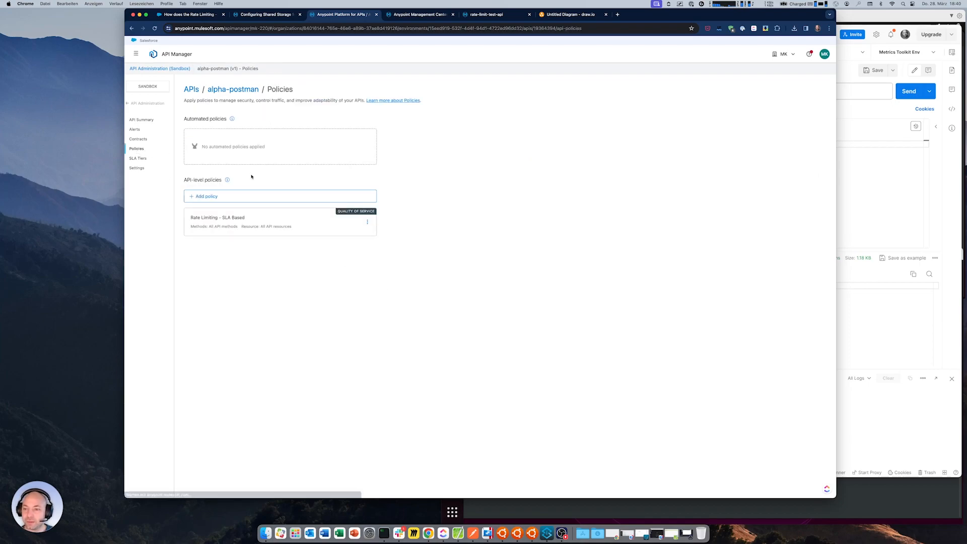
{"action": "left_click", "coordinate": [369, 222]}
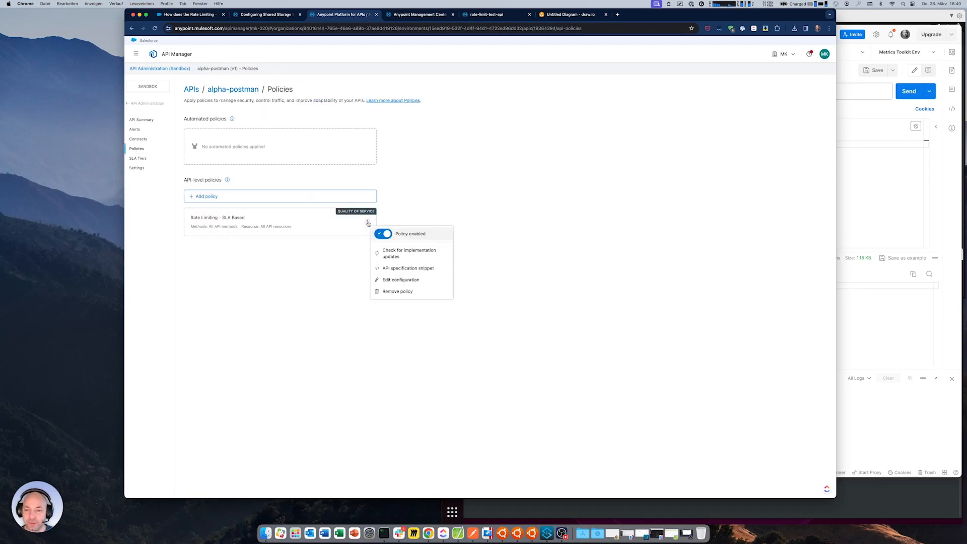
{"action": "left_click", "coordinate": [401, 280]}
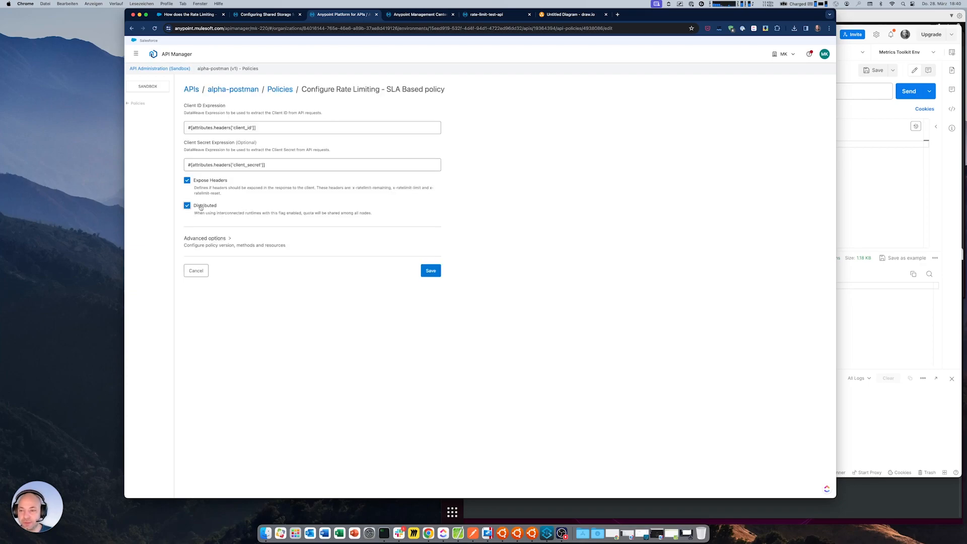
{"action": "left_click_drag", "start_coordinate": [198, 212], "coordinate": [292, 213]}
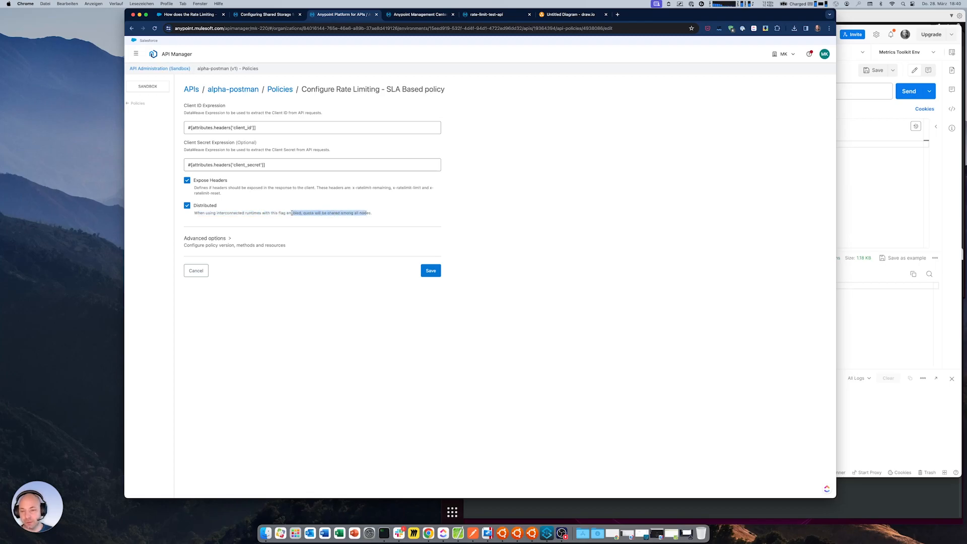
{"action": "left_click", "coordinate": [197, 270]}
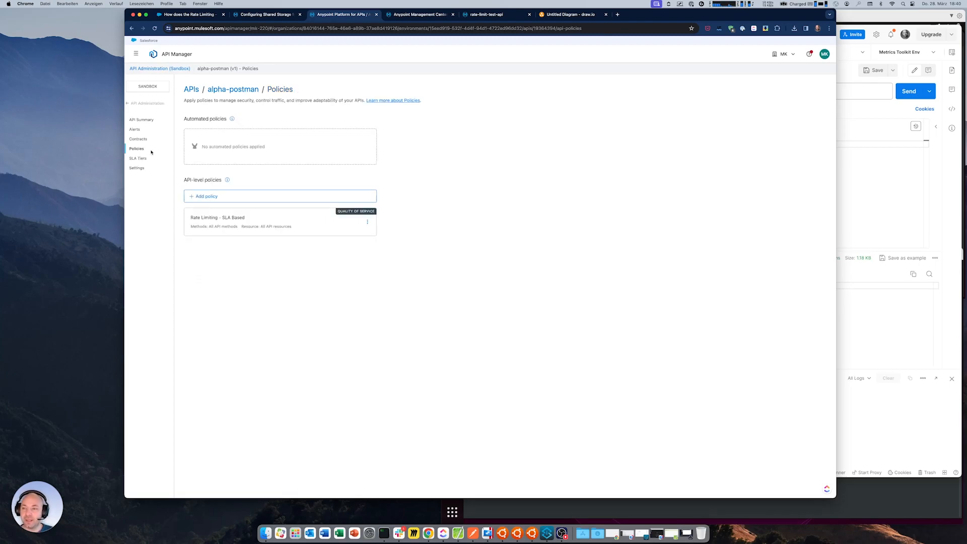
Return to the API list and examine alpha-postman's replica and runtime settings in Runtime Manager
{"action": "left_click", "coordinate": [132, 103]}
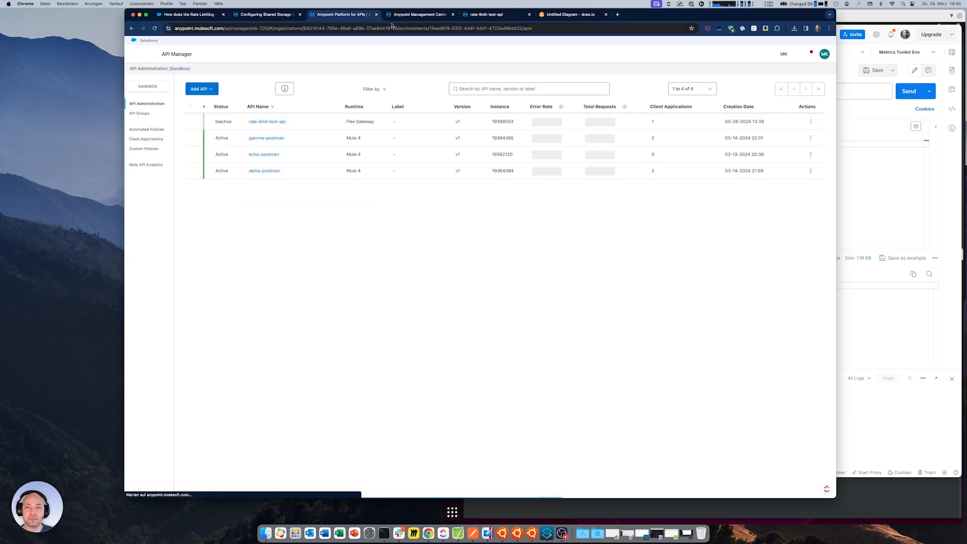
{"action": "left_click", "coordinate": [440, 14]}
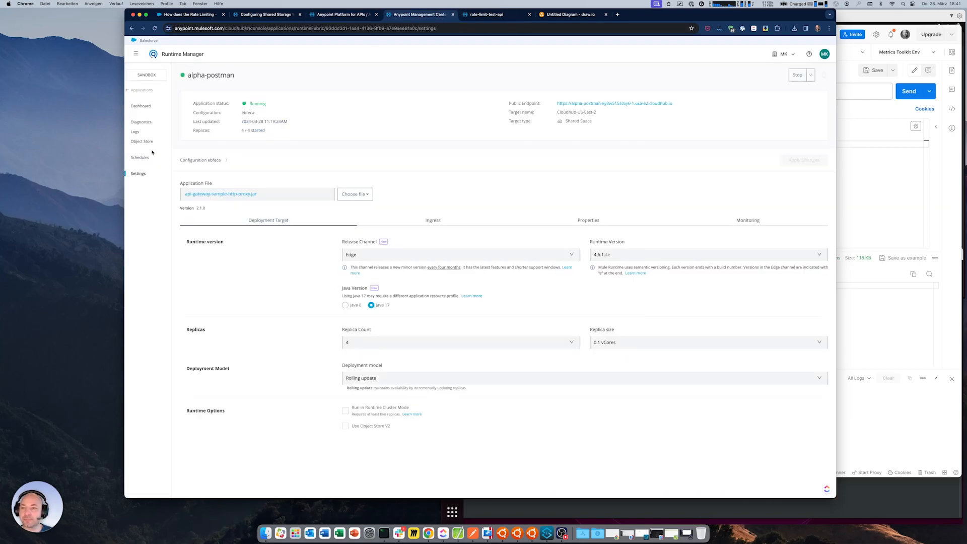
{"action": "left_click_drag", "start_coordinate": [189, 75], "coordinate": [235, 76]}
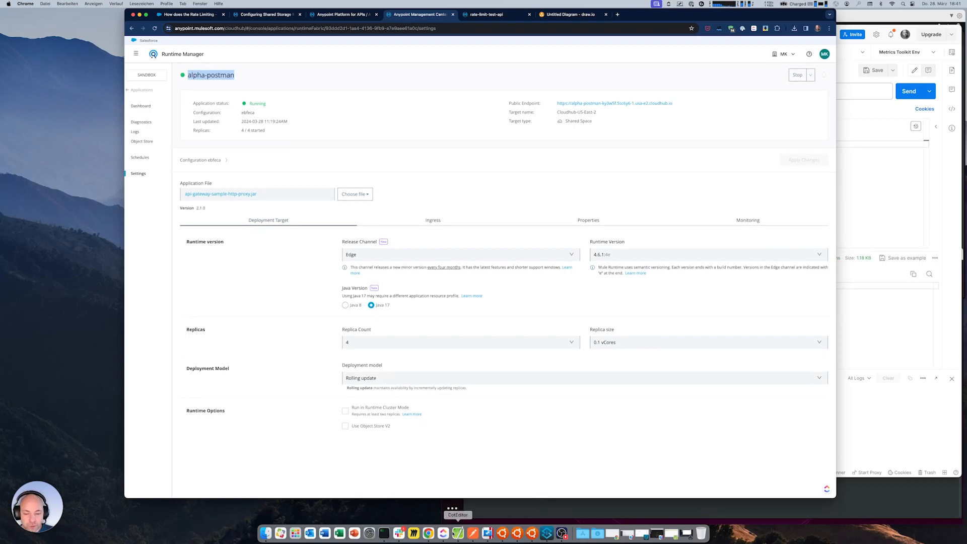
Switch to Postman and examine the alpha-postman request URL and its RANDOM variable
{"action": "left_click", "coordinate": [475, 535]}
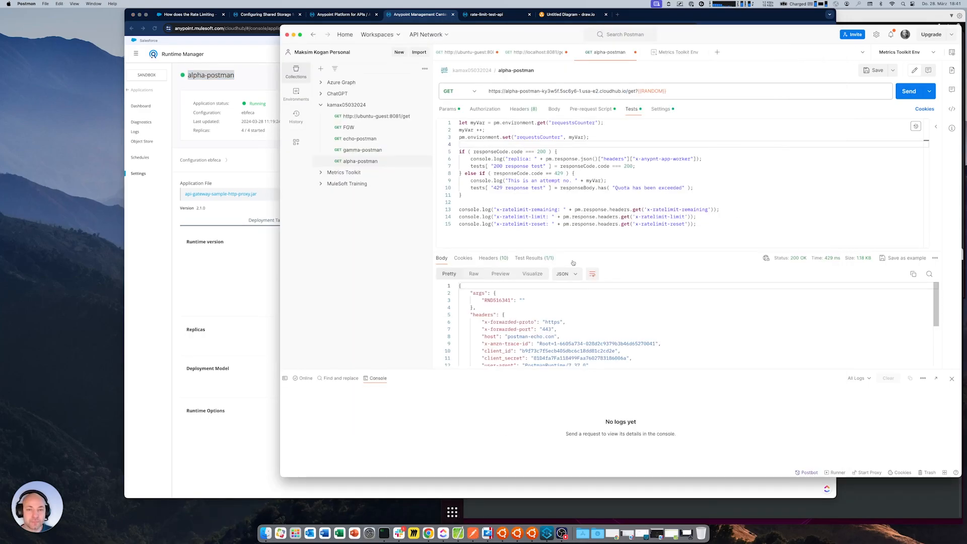
{"action": "left_click_drag", "start_coordinate": [666, 91], "coordinate": [504, 91]}
{"action": "left_click", "coordinate": [504, 90]}
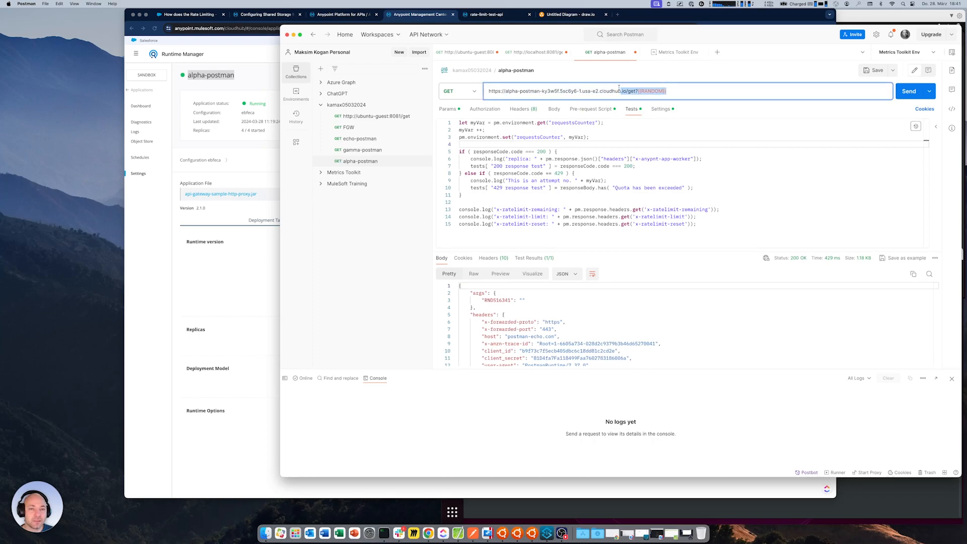
{"action": "mouse_move", "coordinate": [639, 91]}
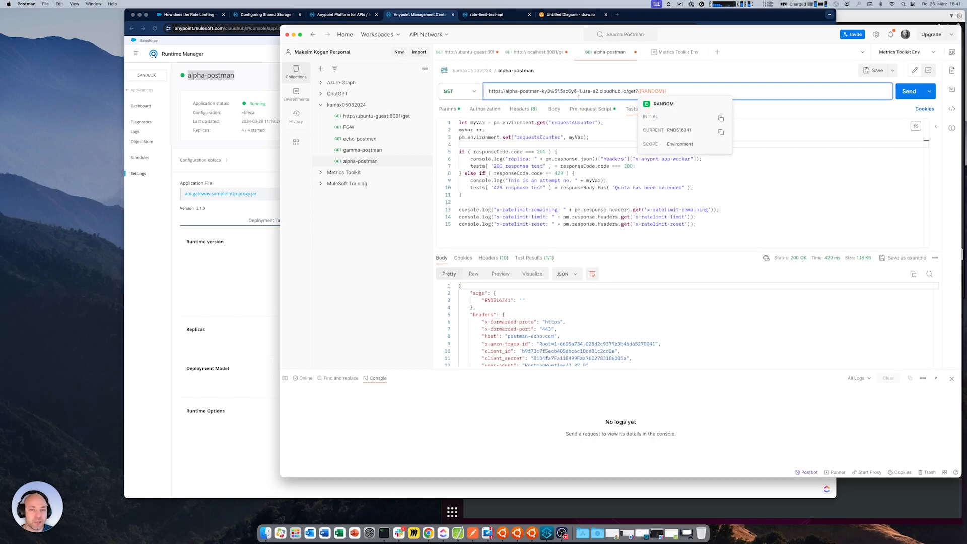
{"action": "left_click_drag", "start_coordinate": [638, 91], "coordinate": [666, 91]}
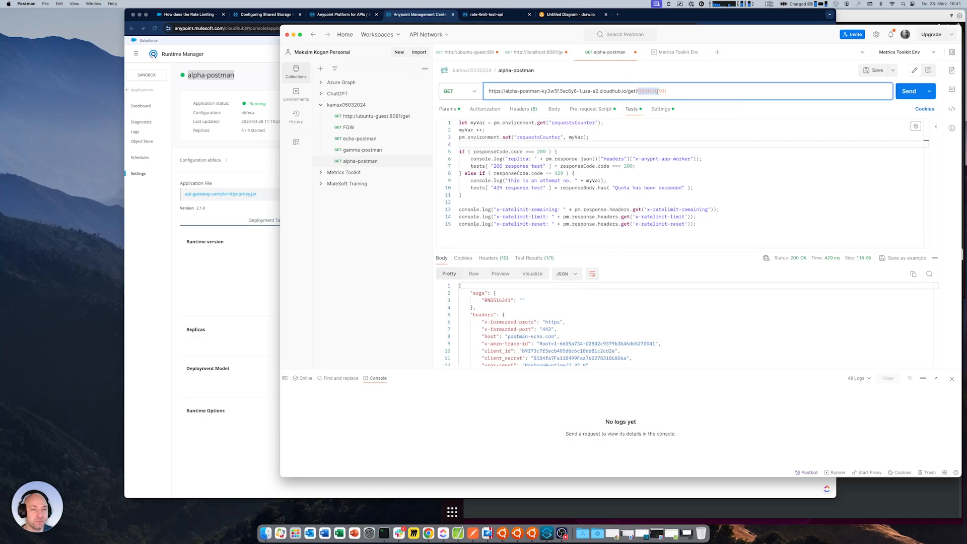
Show the alpha-postman request's hidden headers and check the Connection header's setting
{"action": "left_click", "coordinate": [526, 110]}
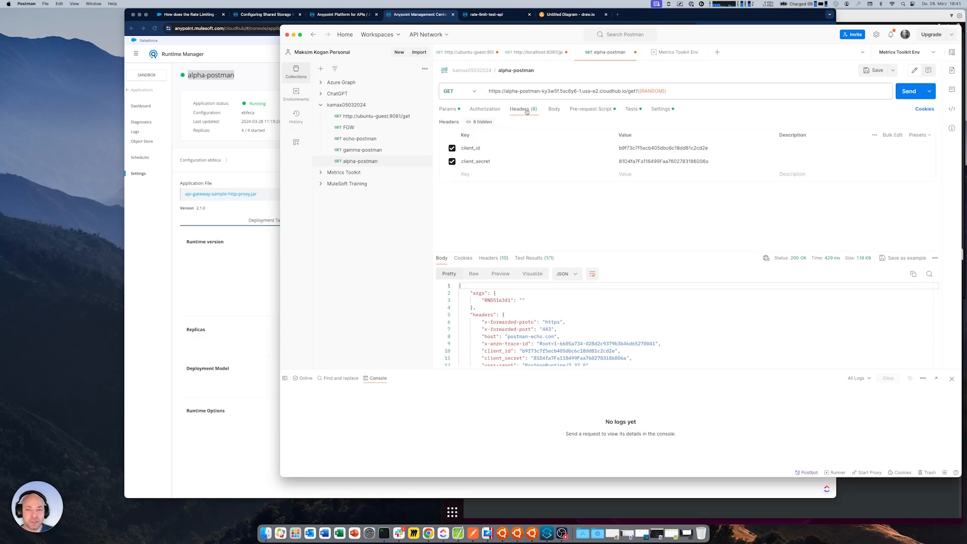
{"action": "left_click", "coordinate": [483, 122]}
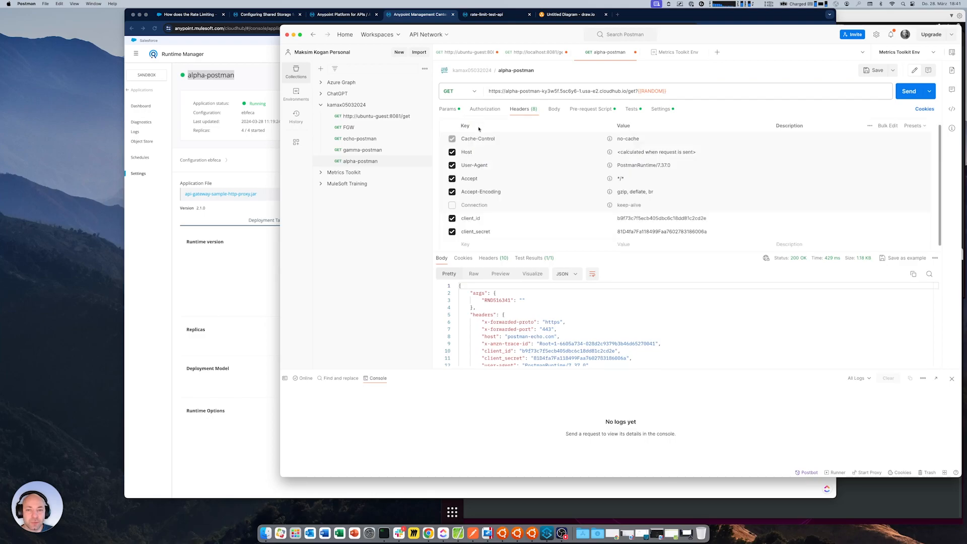
{"action": "left_click", "coordinate": [453, 206]}
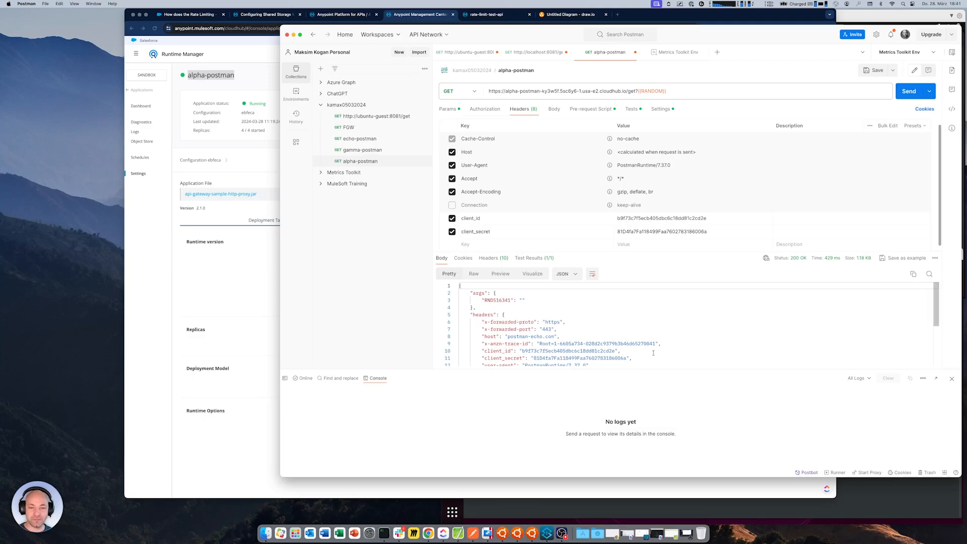
Send the alpha-postman request once and review the rate-limit headers of its response
{"action": "left_click", "coordinate": [771, 343]}
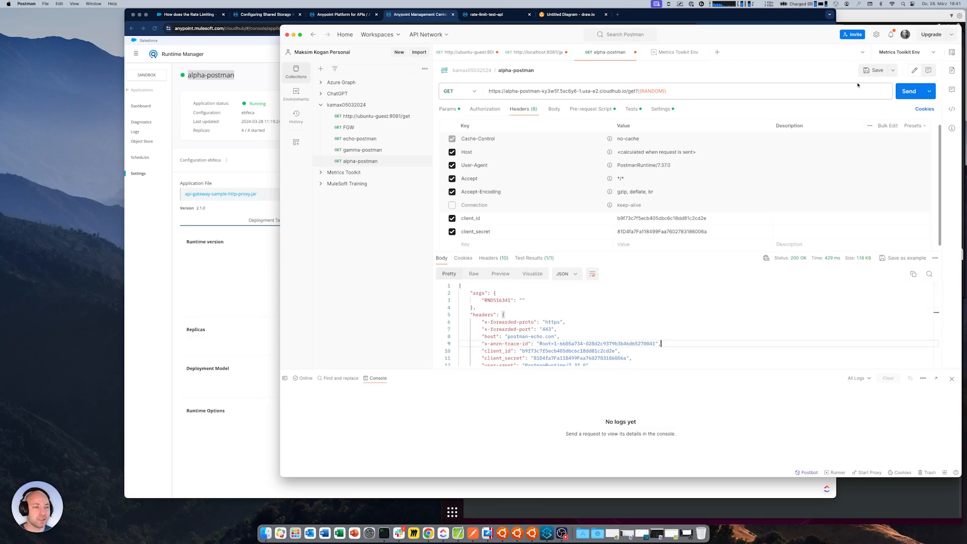
{"action": "left_click", "coordinate": [909, 90]}
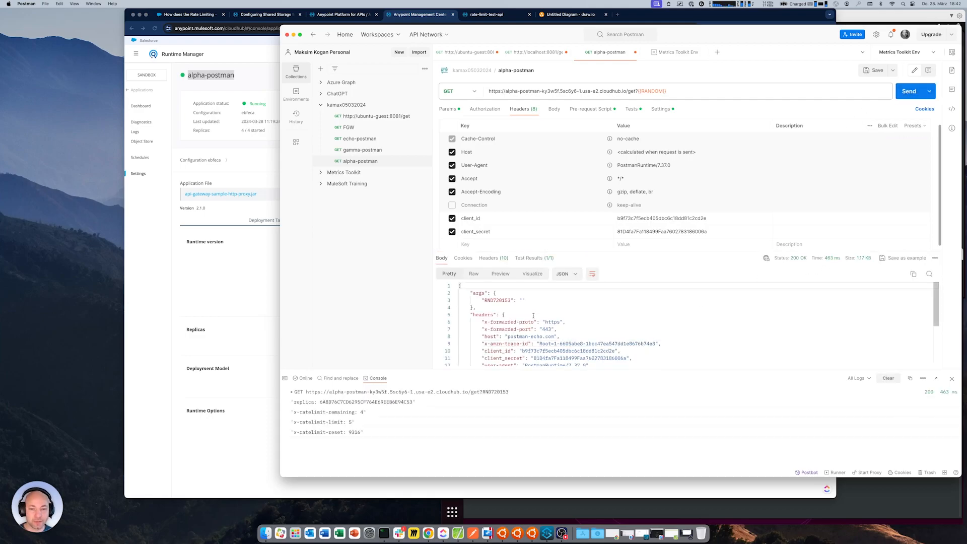
{"action": "left_click", "coordinate": [493, 258]}
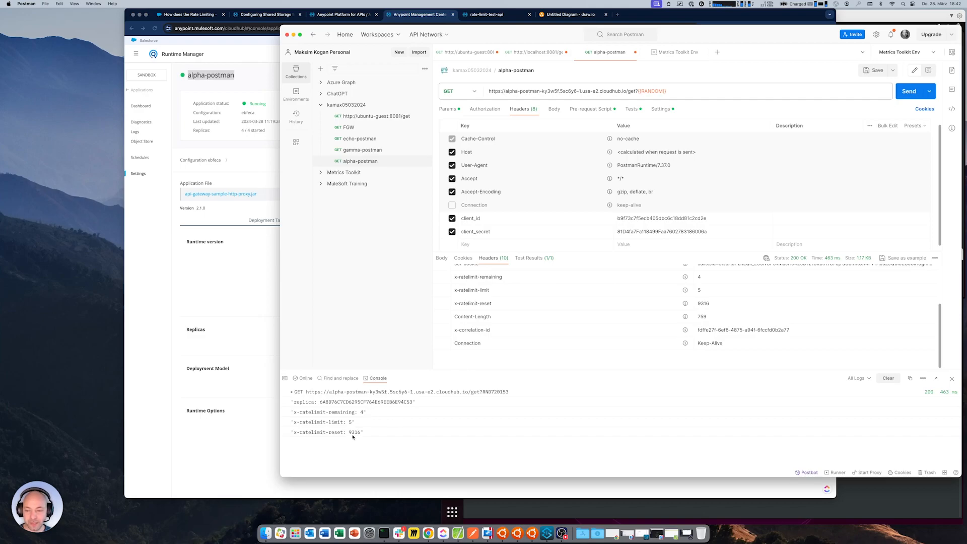
{"action": "left_click", "coordinate": [441, 257]}
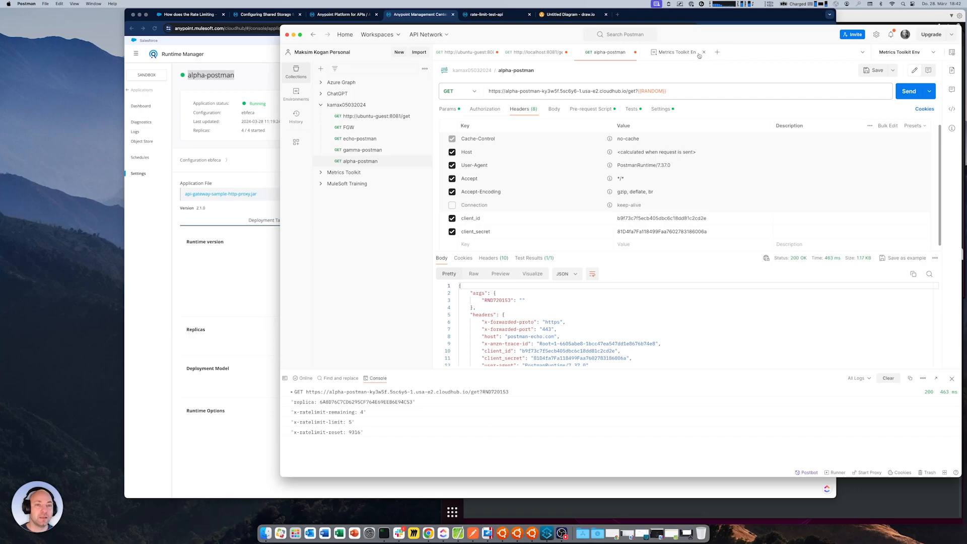
Reset the current value of requestsCounter to 0 in Metrics Toolkit Env and return to the alpha-postman request
{"action": "left_click", "coordinate": [681, 53]}
{"action": "key", "text": "BackSpace"}
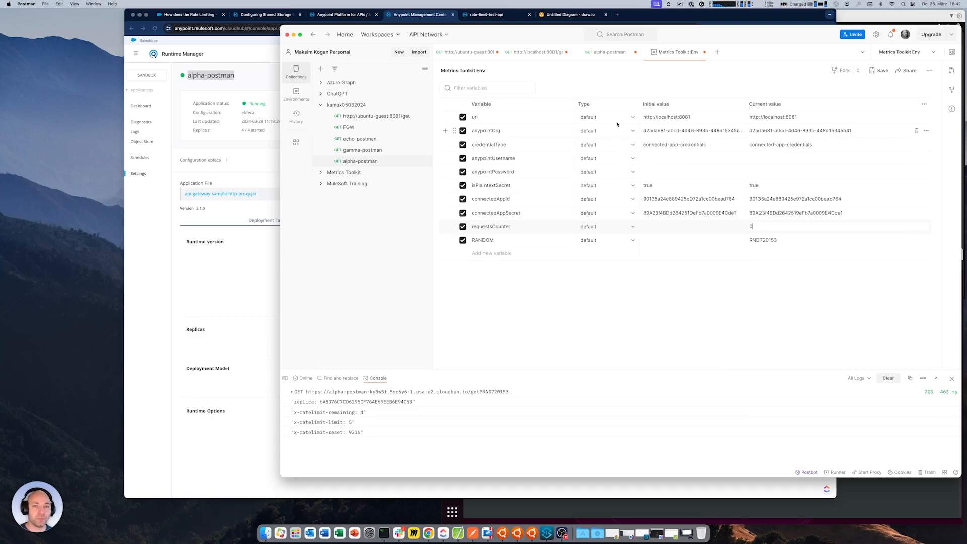
{"action": "left_click", "coordinate": [609, 53]}
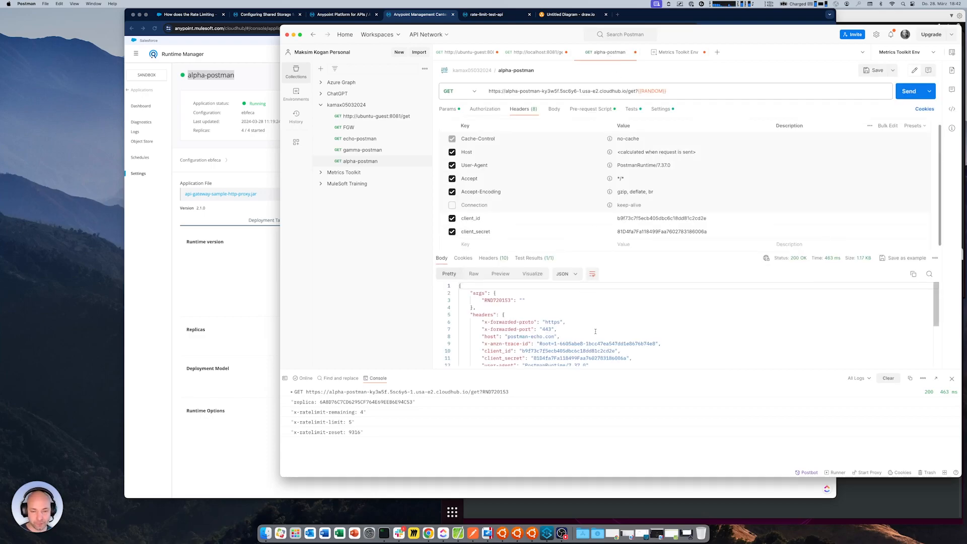
{"action": "left_click", "coordinate": [653, 325]}
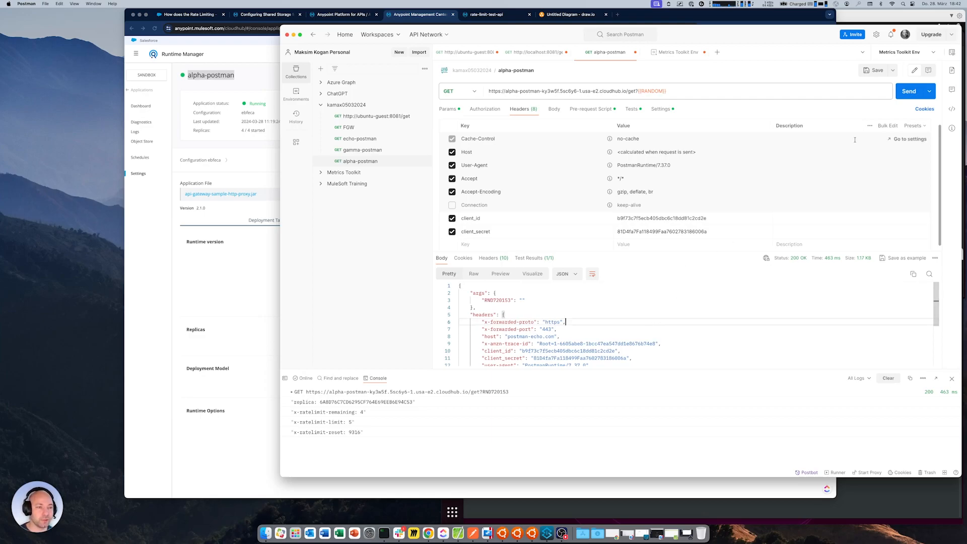
Send the alpha-postman request repeatedly in quick succession until it returns 429 Too Many Requests, and check the attempt number in the console log
{"action": "left_click", "coordinate": [904, 93]}
{"action": "left_click", "coordinate": [903, 94]}
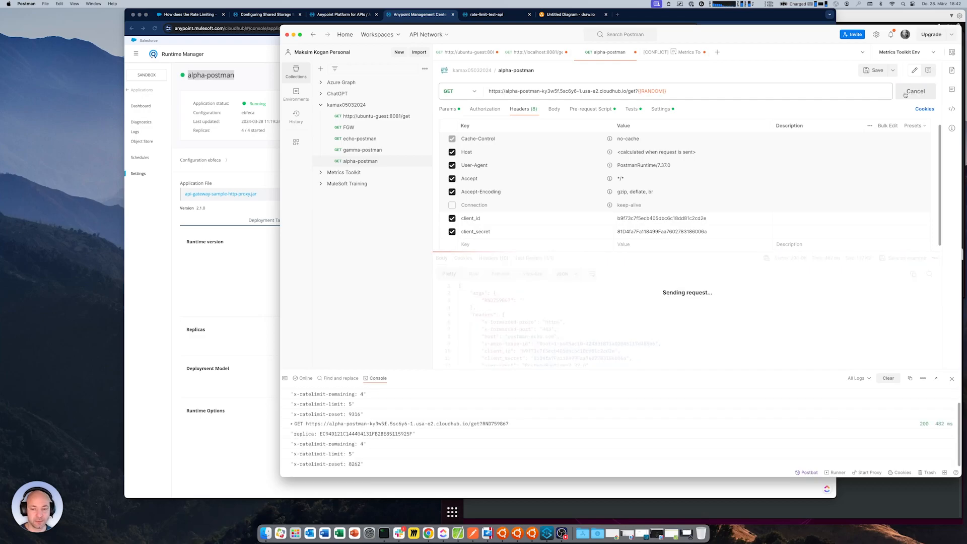
{"action": "left_click", "coordinate": [905, 95]}
{"action": "left_click", "coordinate": [905, 92]}
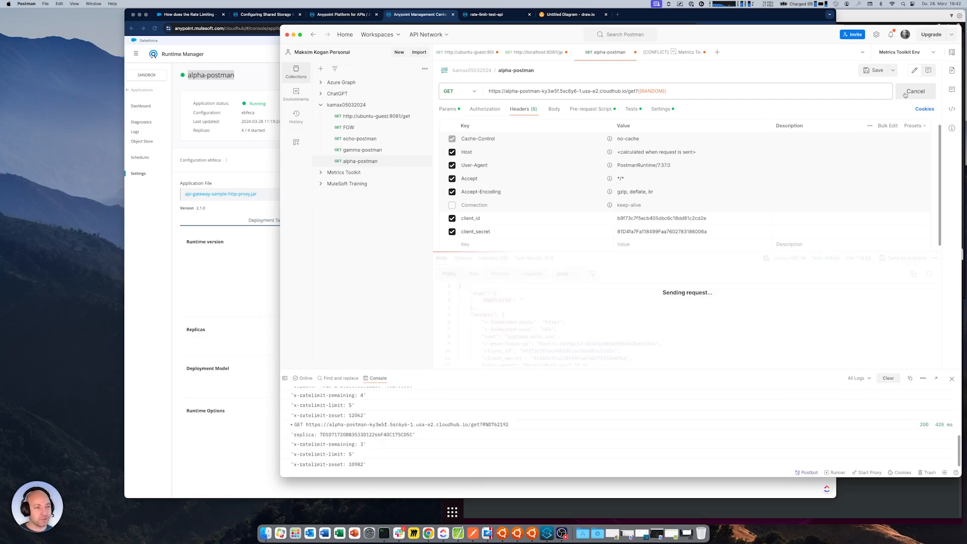
{"action": "left_click", "coordinate": [906, 92]}
{"action": "left_click", "coordinate": [905, 93]}
{"action": "left_click", "coordinate": [906, 92]}
{"action": "left_click", "coordinate": [906, 93]}
{"action": "left_click", "coordinate": [906, 92]}
{"action": "left_click", "coordinate": [905, 92]}
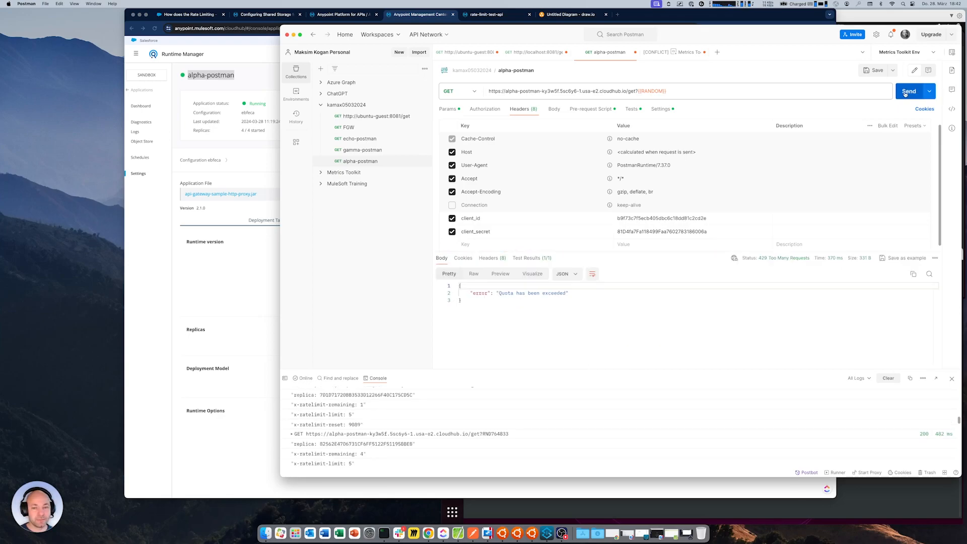
{"action": "scroll", "coordinate": [502, 428], "scroll_direction": "down", "scroll_amount": 10}
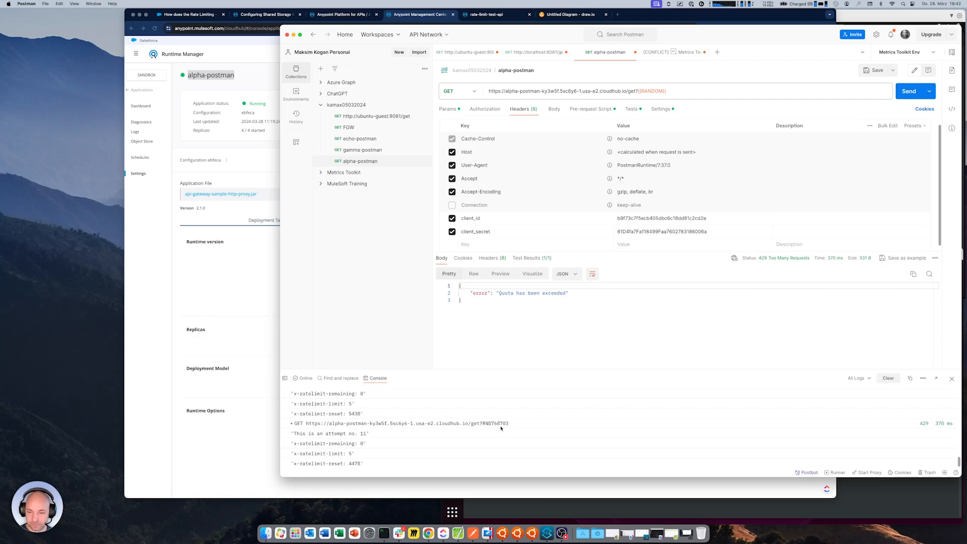
{"action": "double_click", "coordinate": [360, 436]}
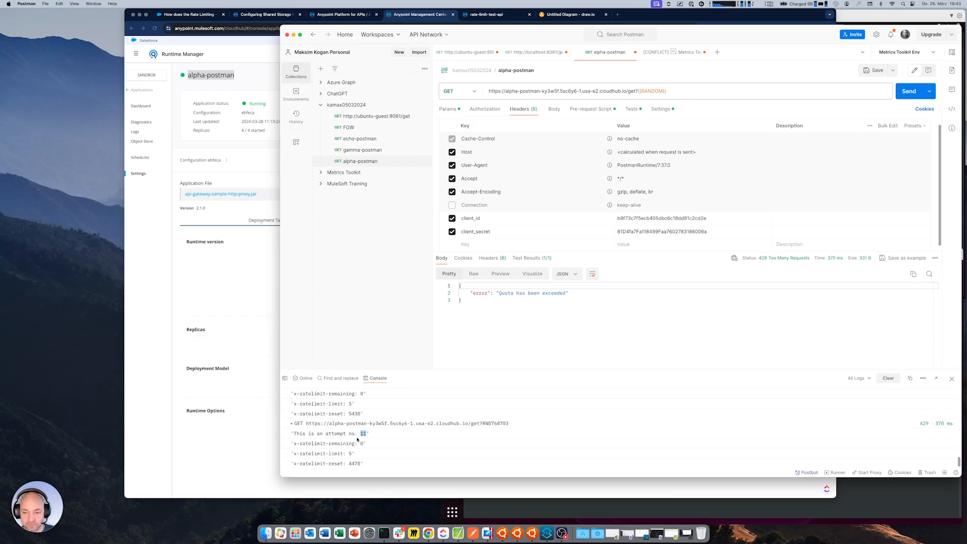
Read the console log back to the first alpha-postman requests, comparing each response's replica ID and x-ratelimit-remaining value
{"action": "scroll", "coordinate": [357, 439], "scroll_direction": "up", "scroll_amount": 1}
{"action": "scroll", "coordinate": [357, 439], "scroll_direction": "up", "scroll_amount": 1}
{"action": "scroll", "coordinate": [358, 440], "scroll_direction": "up", "scroll_amount": 1}
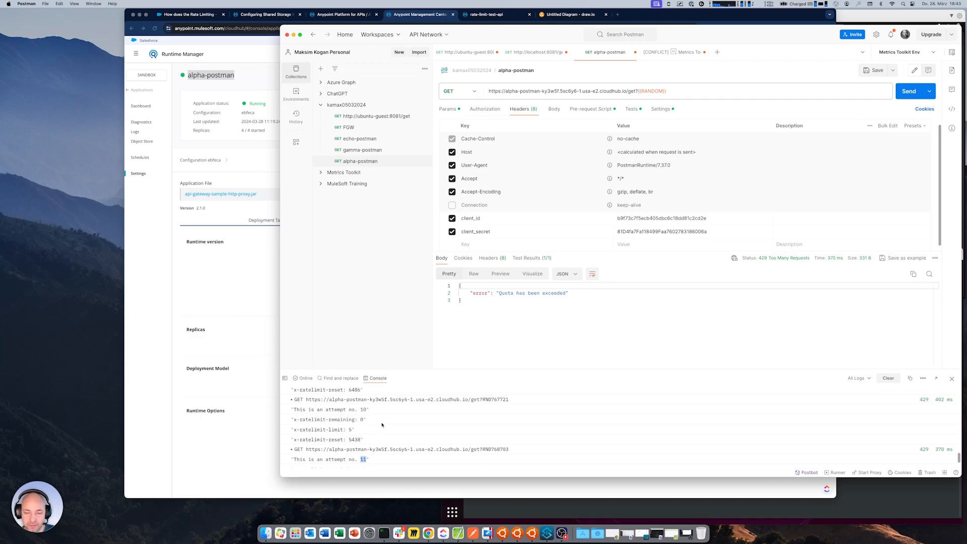
{"action": "scroll", "coordinate": [375, 425], "scroll_direction": "up", "scroll_amount": 10}
{"action": "scroll", "coordinate": [382, 425], "scroll_direction": "down", "scroll_amount": 1}
{"action": "scroll", "coordinate": [362, 451], "scroll_direction": "up", "scroll_amount": 4}
{"action": "scroll", "coordinate": [358, 453], "scroll_direction": "up", "scroll_amount": 4}
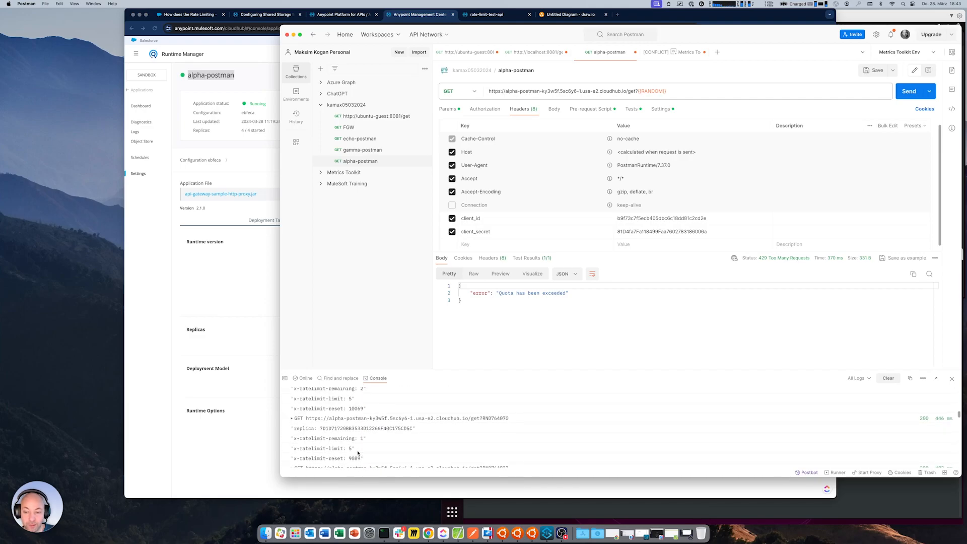
{"action": "scroll", "coordinate": [358, 413], "scroll_direction": "up", "scroll_amount": 8}
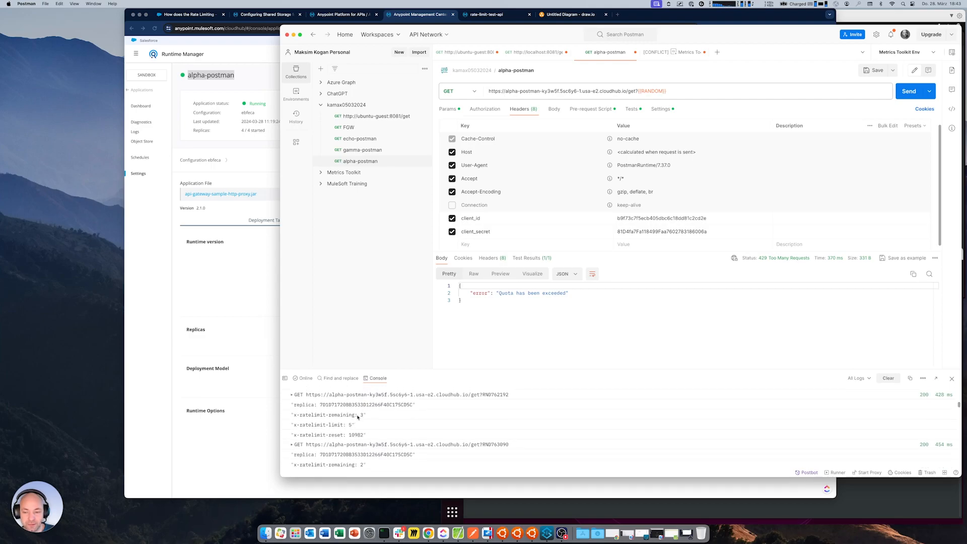
Examine the rate-limit headers where the answering replica changes, and check the attempt number of the final logged request
{"action": "scroll", "coordinate": [358, 417], "scroll_direction": "down", "scroll_amount": 5}
{"action": "scroll", "coordinate": [365, 422], "scroll_direction": "down", "scroll_amount": 10}
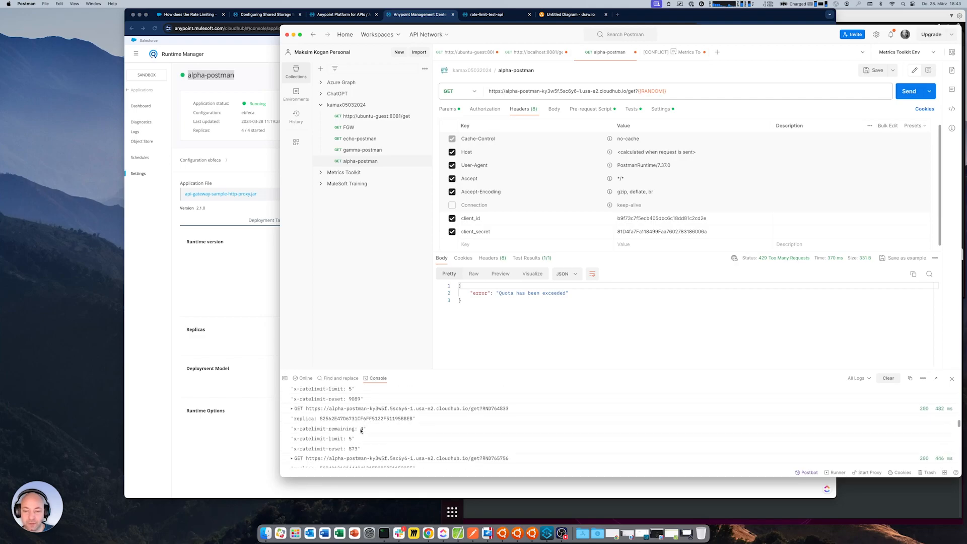
{"action": "left_click_drag", "start_coordinate": [301, 401], "coordinate": [369, 398]}
{"action": "left_click_drag", "start_coordinate": [302, 449], "coordinate": [371, 449]}
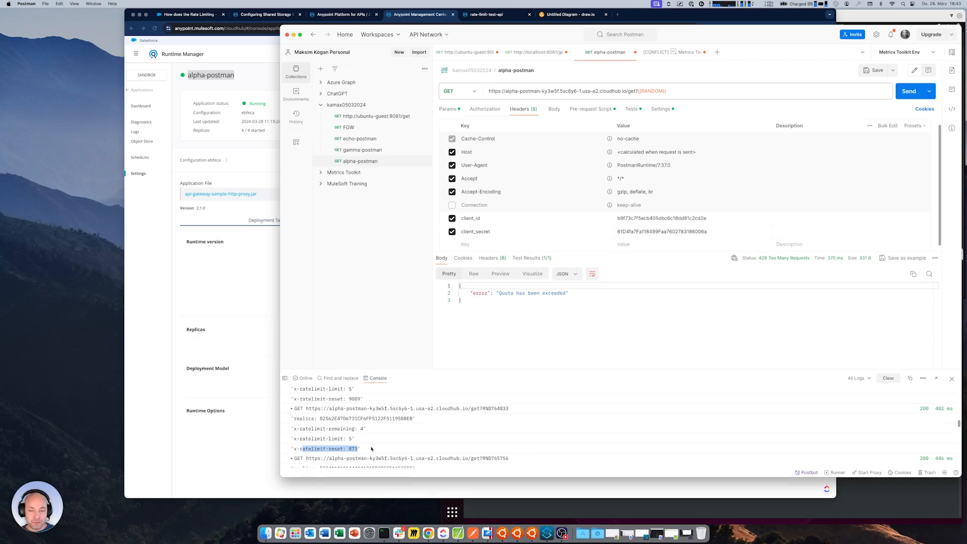
{"action": "scroll", "coordinate": [371, 449], "scroll_direction": "down", "scroll_amount": 5}
{"action": "double_click", "coordinate": [360, 434]}
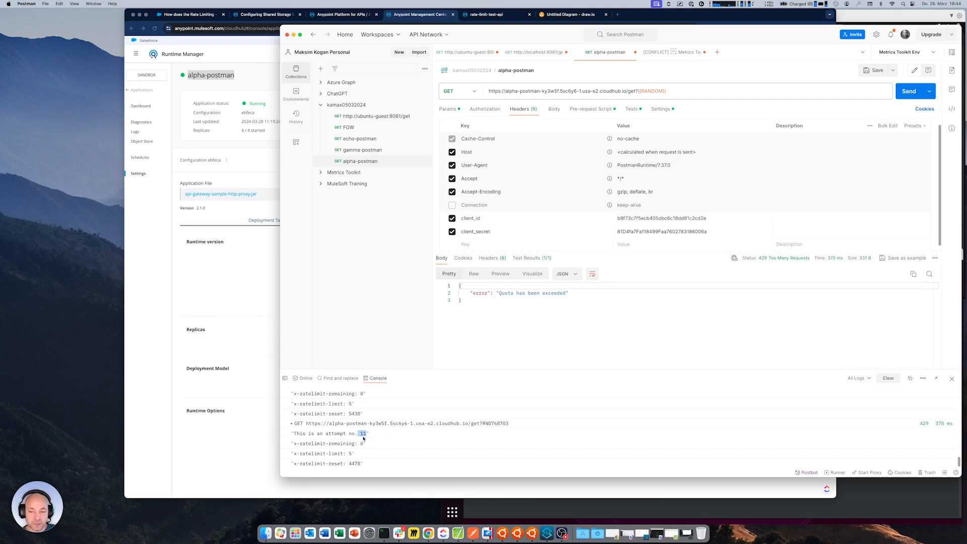
In Runtime Manager, enable Run in Runtime Cluster Mode for the alpha-postman application and apply the changes
{"action": "left_click", "coordinate": [259, 444]}
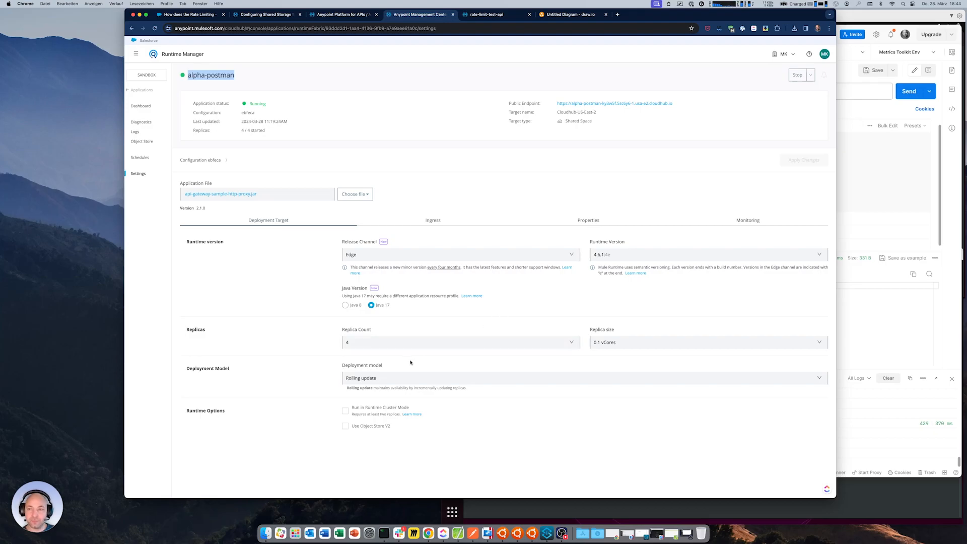
{"action": "left_click", "coordinate": [344, 410]}
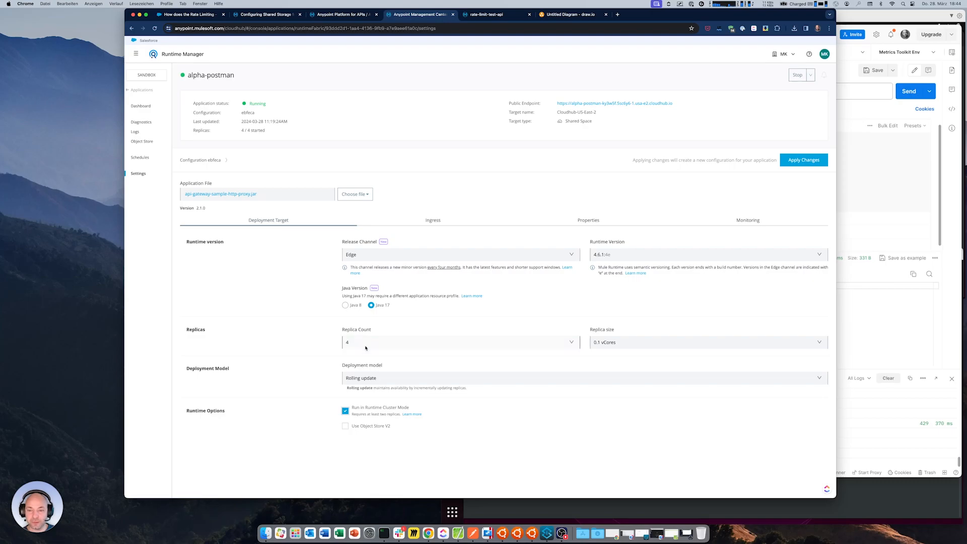
{"action": "left_click", "coordinate": [794, 162]}
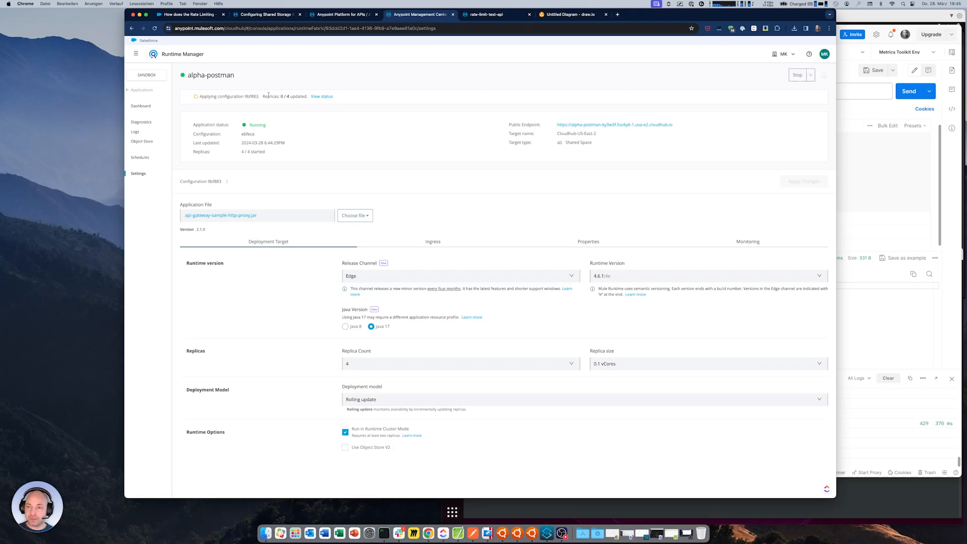
View the replica update status of the configuration being applied to alpha-postman and close the Replicas overview
{"action": "left_click_drag", "start_coordinate": [262, 96], "coordinate": [308, 97]}
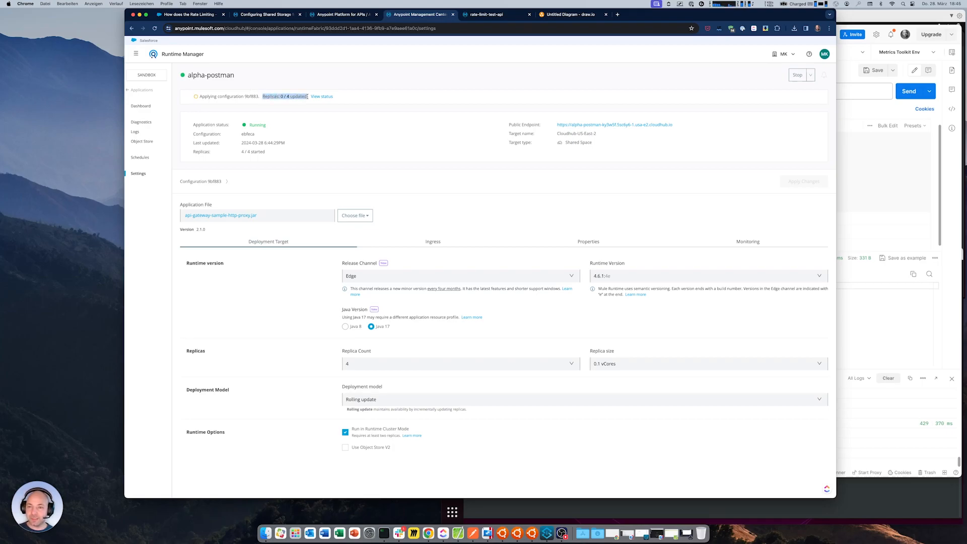
{"action": "left_click", "coordinate": [321, 96]}
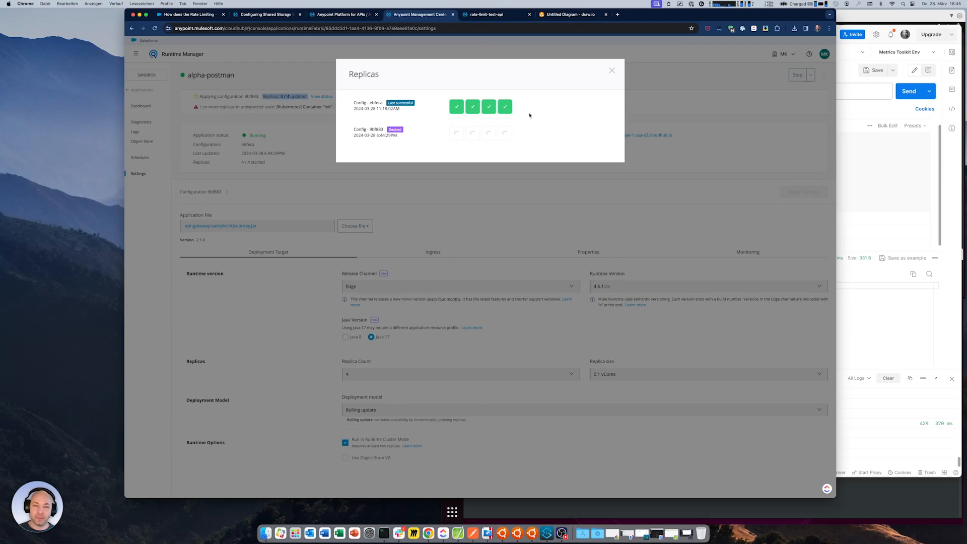
{"action": "left_click", "coordinate": [612, 73]}
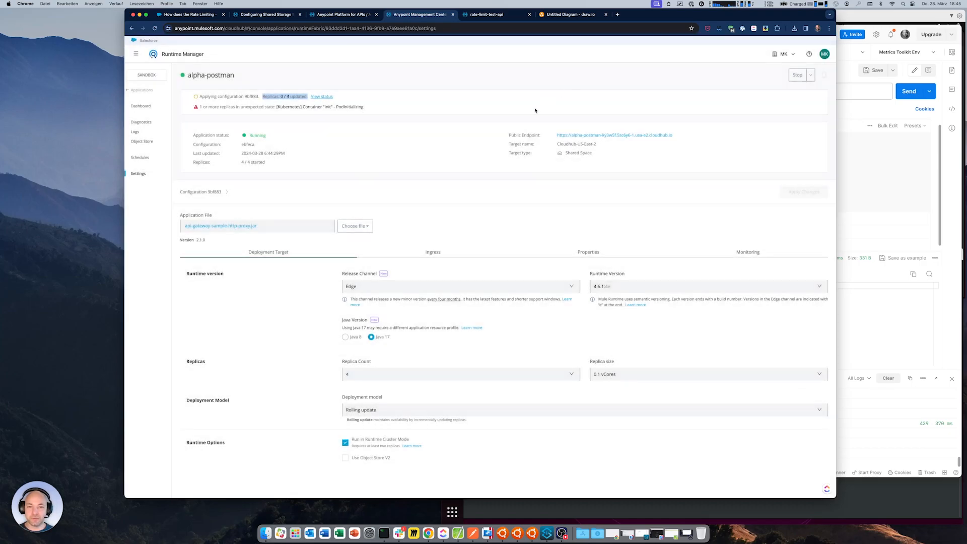
{"action": "left_click", "coordinate": [490, 123]}
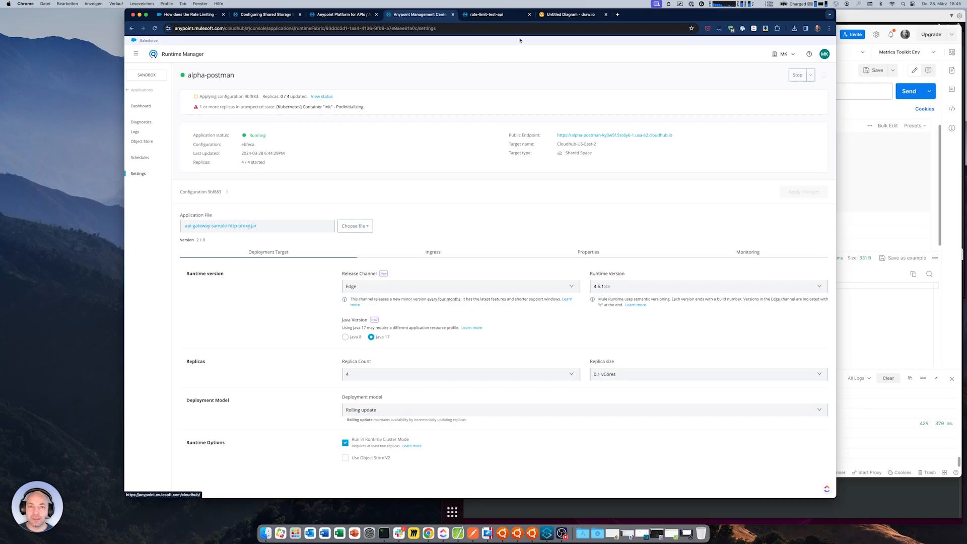
Review the architecture diagrams of the Flex Gateway setup and the CloudHub 2.0 Mule app in draw.io
{"action": "left_click", "coordinate": [572, 17]}
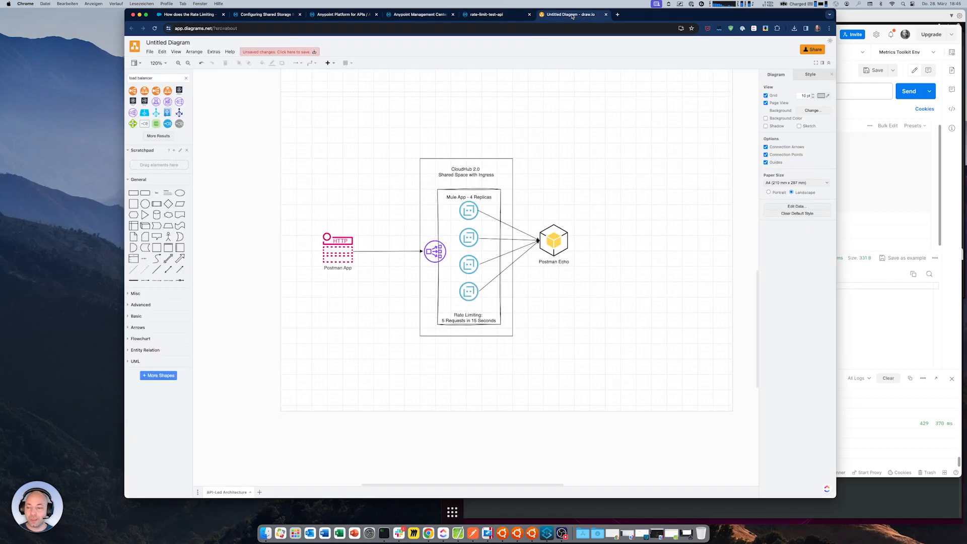
{"action": "scroll", "coordinate": [530, 178], "scroll_direction": "up", "scroll_amount": 10}
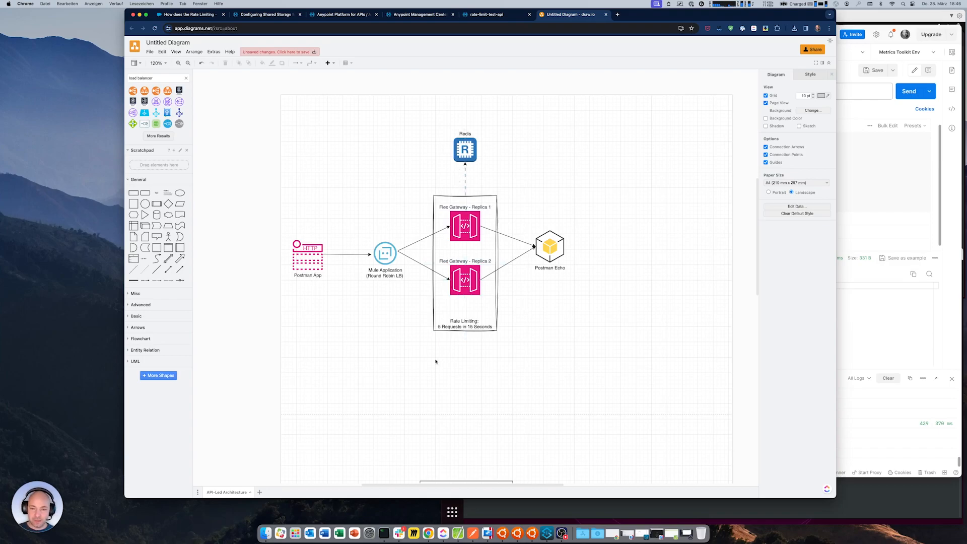
{"action": "scroll", "coordinate": [436, 361], "scroll_direction": "down", "scroll_amount": 15}
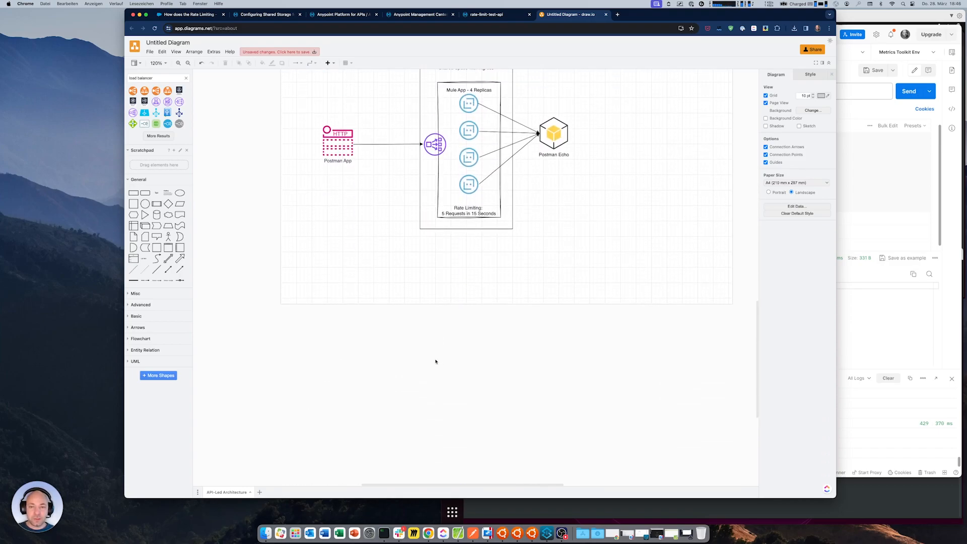
Return to alpha-postman in Runtime Manager and check the deployment result and the number of started replicas
{"action": "left_click", "coordinate": [486, 15]}
{"action": "left_click", "coordinate": [421, 15]}
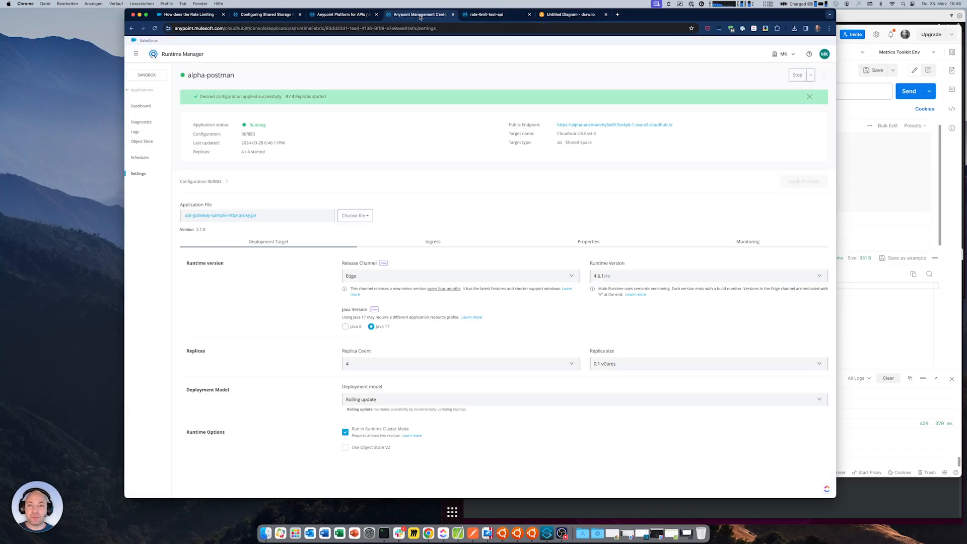
{"action": "left_click_drag", "start_coordinate": [235, 96], "coordinate": [337, 97]}
{"action": "left_click", "coordinate": [469, 107]}
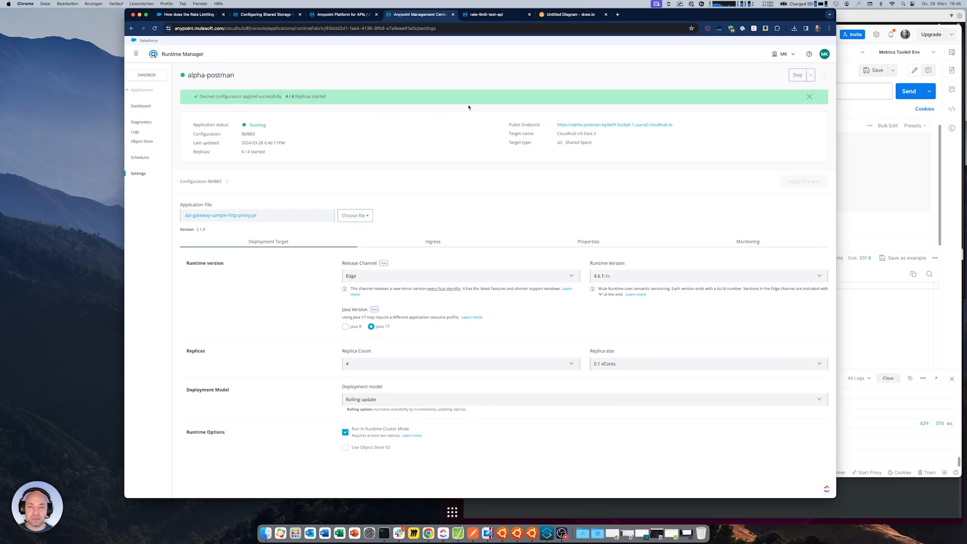
In Postman, clear the console log, reset requestsCounter's current value to 0 in Metrics Toolkit Env and save the environment
{"action": "left_click", "coordinate": [837, 170]}
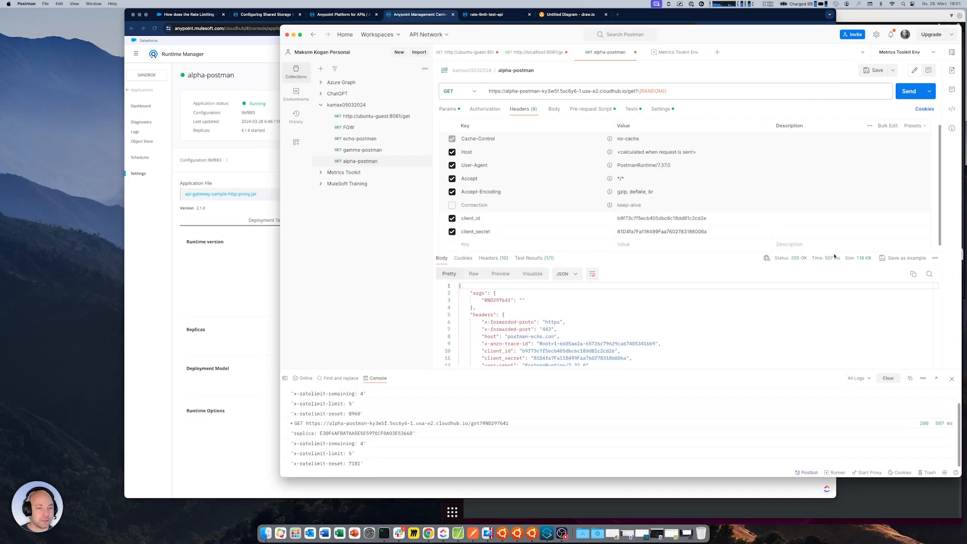
{"action": "left_click", "coordinate": [888, 378]}
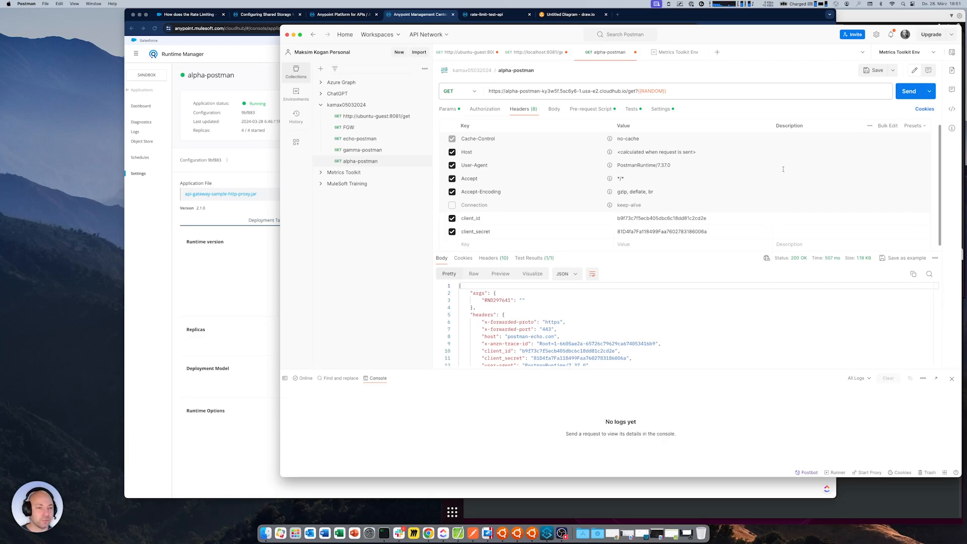
{"action": "left_click", "coordinate": [678, 53]}
{"action": "left_click", "coordinate": [775, 230]}
{"action": "key", "text": "BackSpace"}
{"action": "key", "text": "BackSpace"}
{"action": "key", "text": "super+s"}
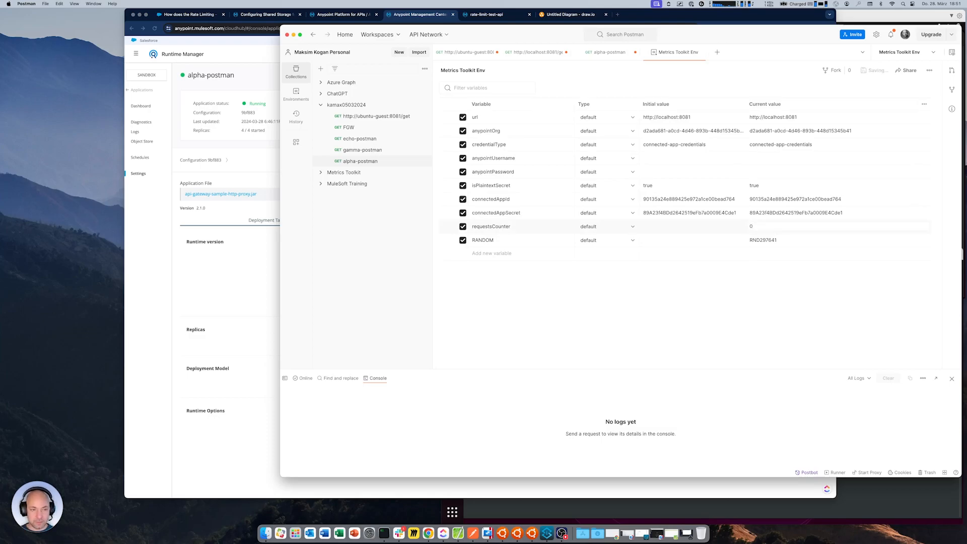
Send the alpha-postman request in quick succession against the clustered replicas until it returns 429 Too Many Requests
{"action": "left_click", "coordinate": [614, 54]}
{"action": "left_click", "coordinate": [905, 91]}
{"action": "left_click", "coordinate": [902, 91]}
{"action": "left_click", "coordinate": [902, 91]}
{"action": "left_click", "coordinate": [903, 91]}
{"action": "left_click", "coordinate": [902, 91]}
{"action": "left_click", "coordinate": [902, 91]}
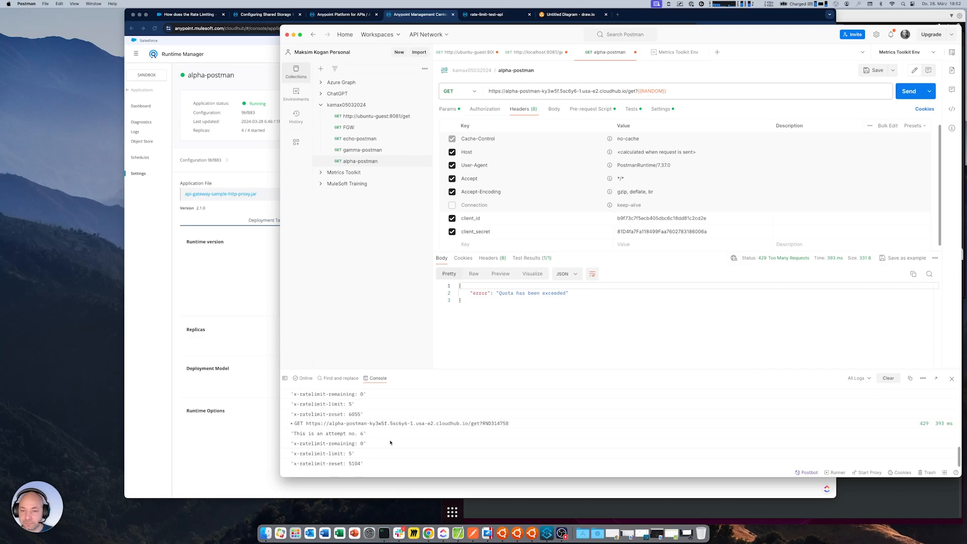
In API Manager, inspect the configuration of alpha-postman's Rate Limiting - SLA Based policy, cancel without changes and return to the API list
{"action": "left_click", "coordinate": [162, 490]}
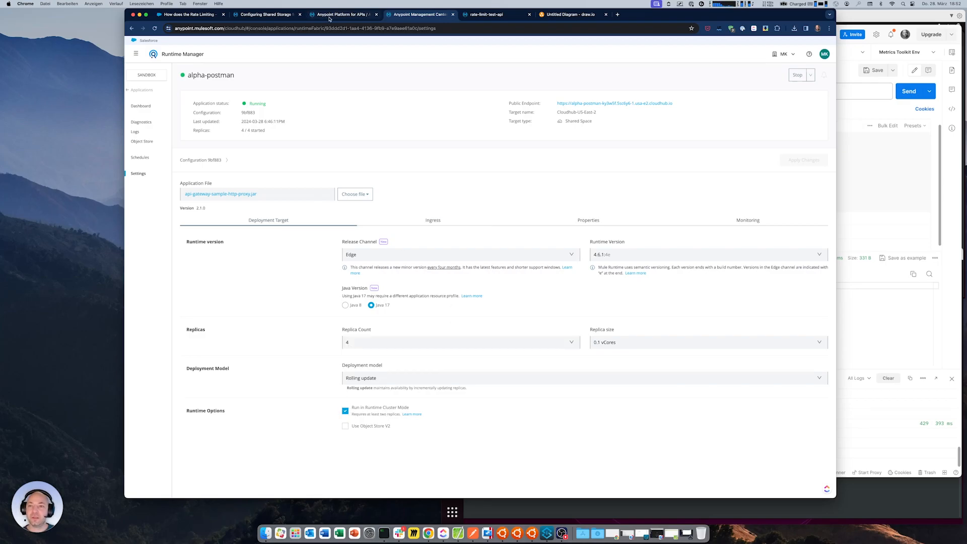
{"action": "left_click", "coordinate": [341, 14]}
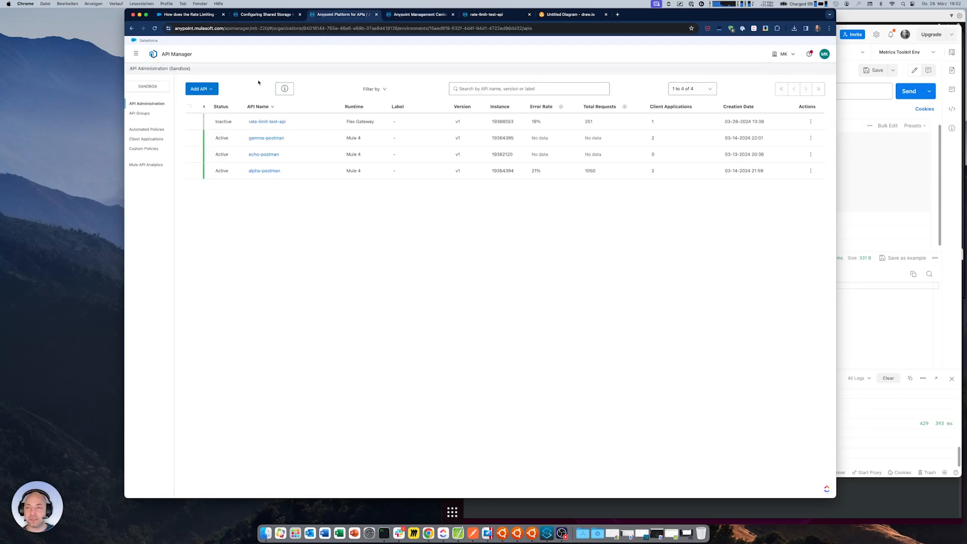
{"action": "left_click", "coordinate": [271, 171]}
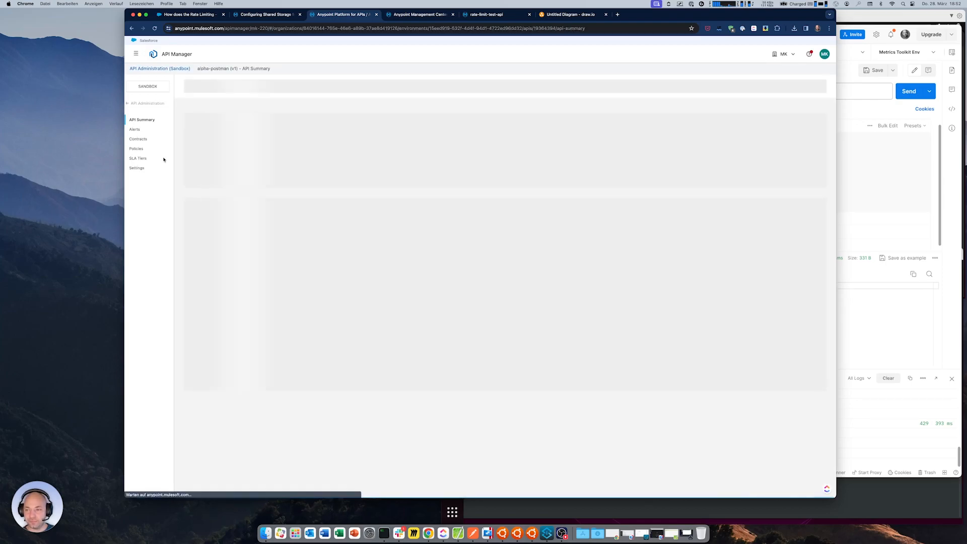
{"action": "left_click", "coordinate": [137, 149]}
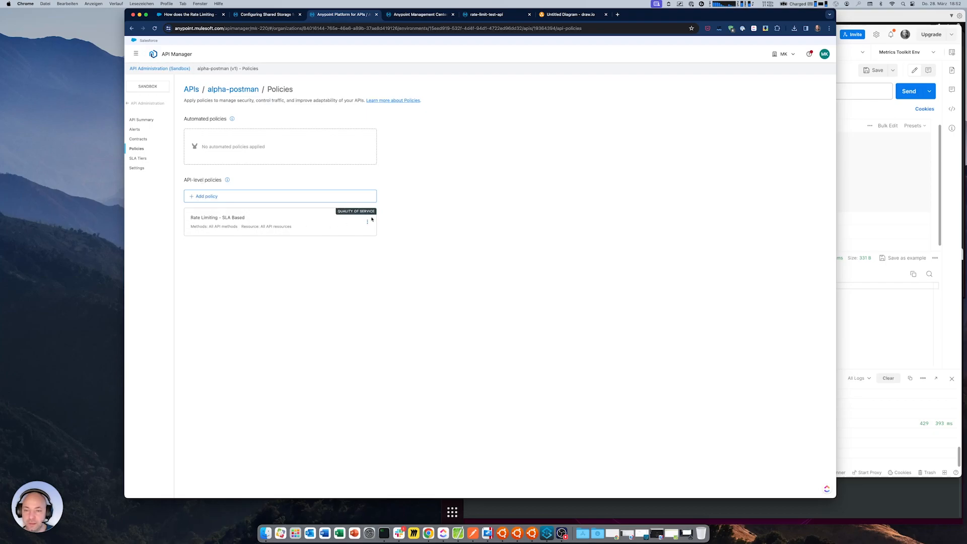
{"action": "left_click", "coordinate": [367, 222]}
{"action": "left_click", "coordinate": [393, 279]}
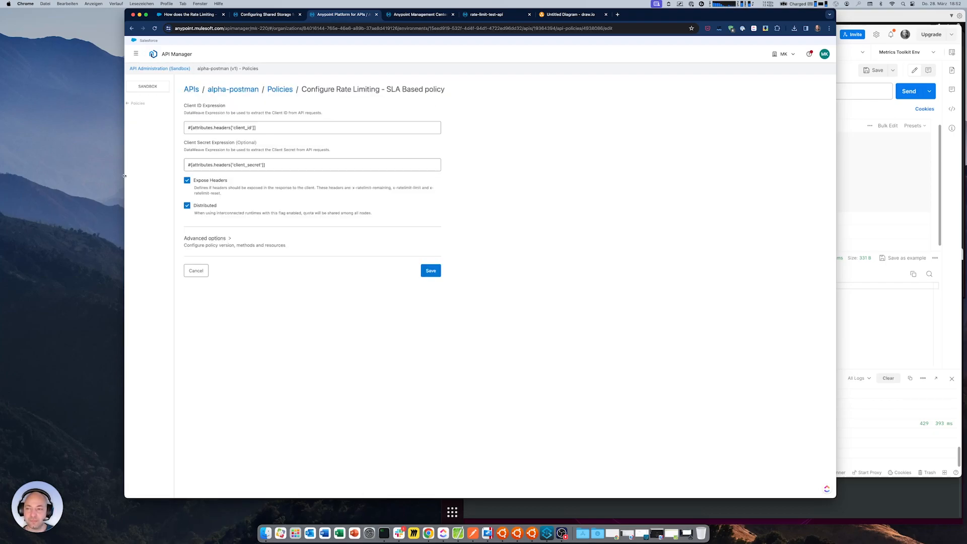
{"action": "left_click", "coordinate": [196, 272]}
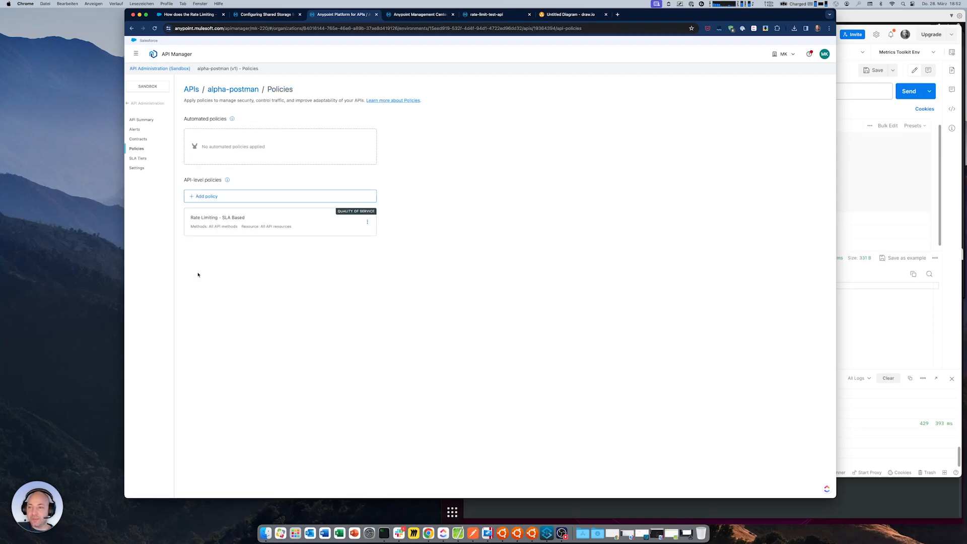
{"action": "left_click", "coordinate": [147, 103]}
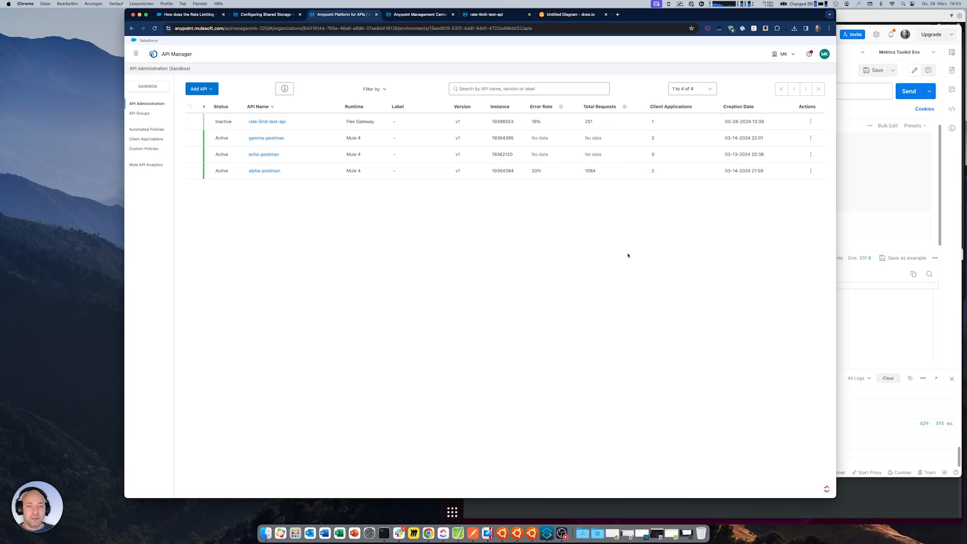
Show the draw.io diagram of the two Flex Gateway replicas connected to Redis
{"action": "left_click", "coordinate": [572, 14]}
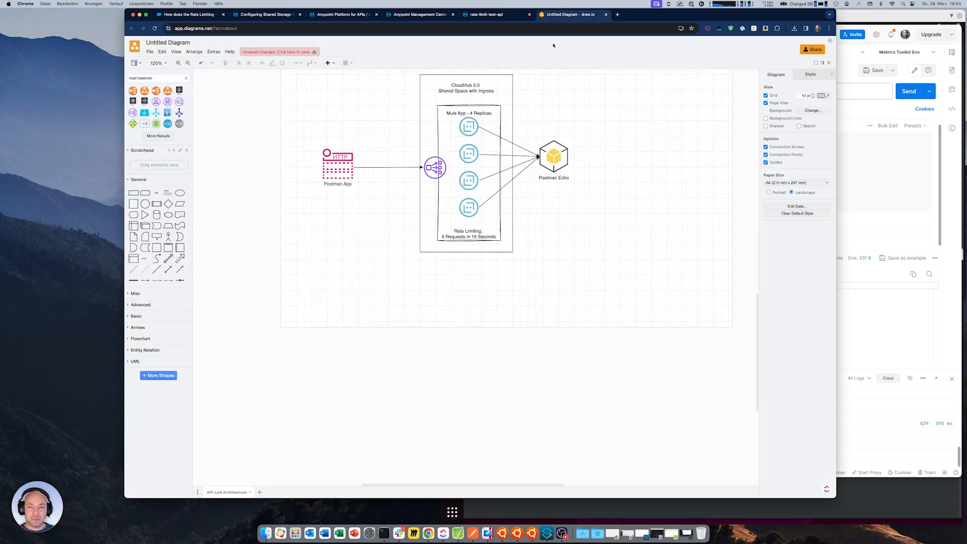
{"action": "scroll", "coordinate": [464, 259], "scroll_direction": "up", "scroll_amount": 10}
{"action": "scroll", "coordinate": [465, 260], "scroll_direction": "up", "scroll_amount": 1}
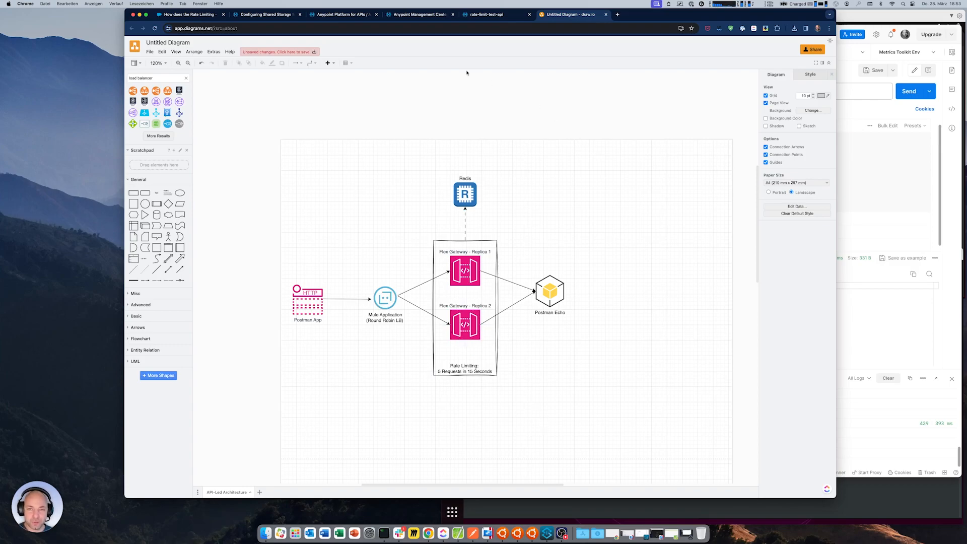
In the ubuntu-guest-1 terminal, run the mulesoft/flex-gateway Docker container with FLEX_NAME=ubuntu-guest-1, the current directory mounted to conf.d and port mapping 8081:8081
{"action": "left_click", "coordinate": [517, 533]}
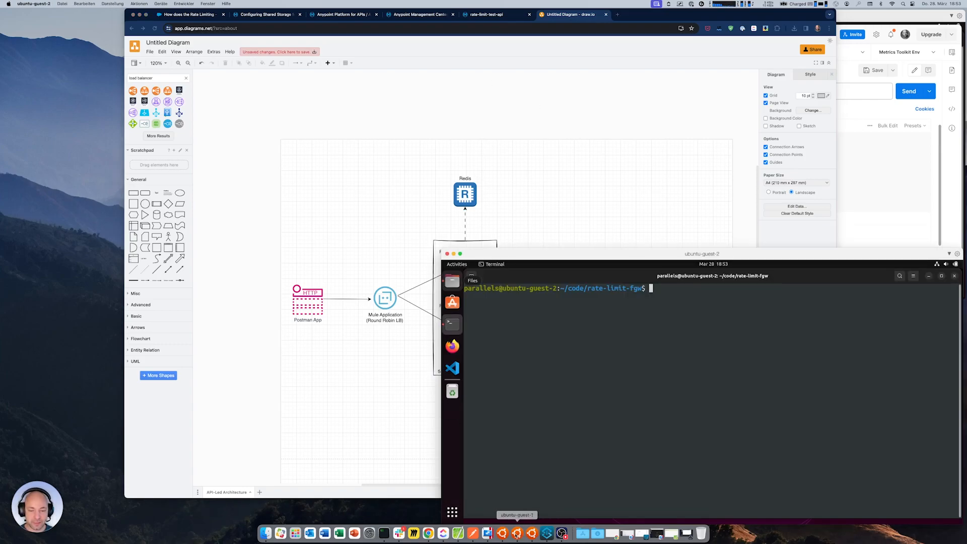
{"action": "left_click", "coordinate": [517, 535]}
{"action": "type", "text": "docker run --rm   -e FLEX_NAME=ubuntu-guest-1 -v \"$(pwd)\":/usr/local/share/mulesoft/flex-gateway/conf.d   -p 8081:8081   mulesoft/flex-gateway"}
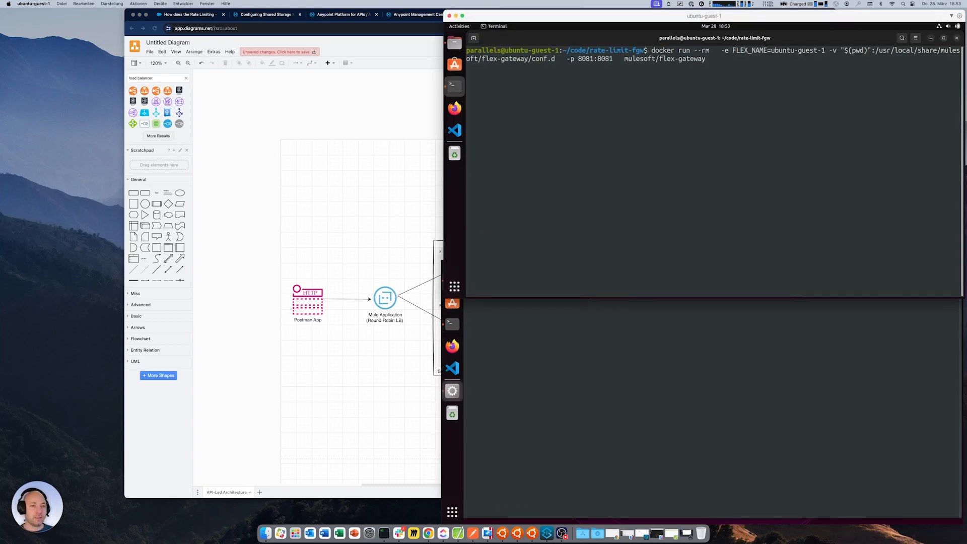
{"action": "key", "text": "Return"}
In the ubuntu-guest-2 terminal, rerun the earlier docker command that starts mulesoft/flex-gateway with FLEX_NAME=ubuntu-guest-2 and port mapping 8081:8081
{"action": "left_click", "coordinate": [619, 381]}
{"action": "key", "text": "Up"}
{"action": "key", "text": "Up"}
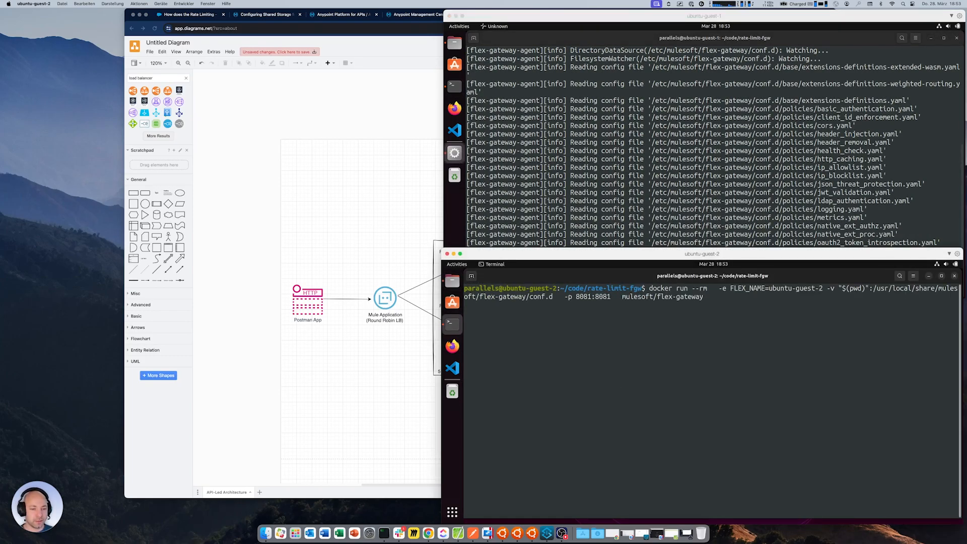
{"action": "key", "text": "Return"}
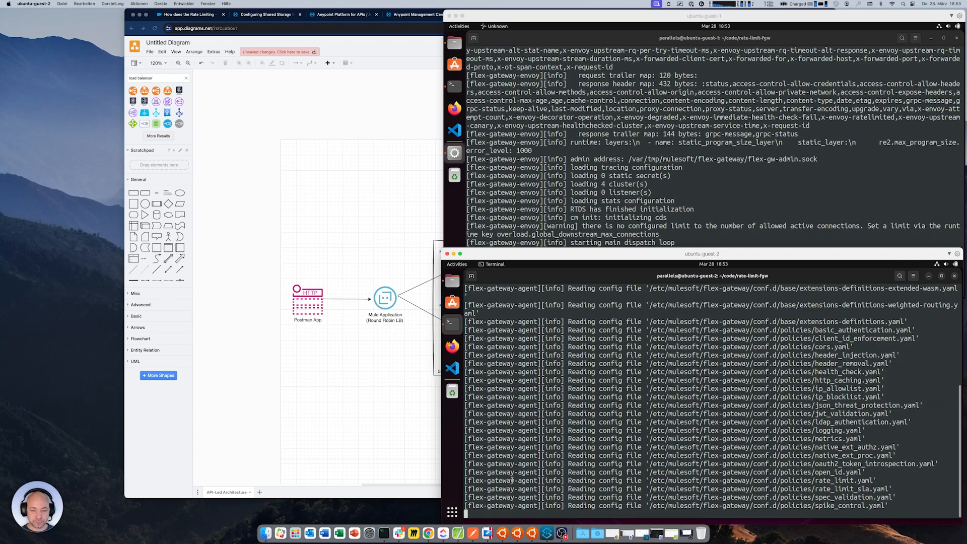
Switch to Anypoint Studio and examine loadbalancer-app's HTTP listener, Round Robin router and the request components for ubuntu-guest-1 and ubuntu-guest-2
{"action": "left_click", "coordinate": [546, 533]}
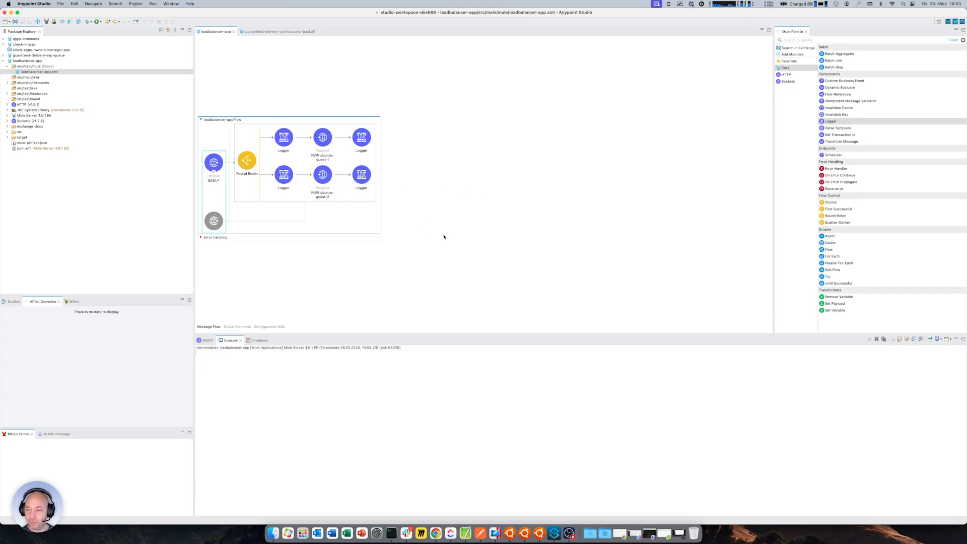
{"action": "left_click", "coordinate": [212, 169]}
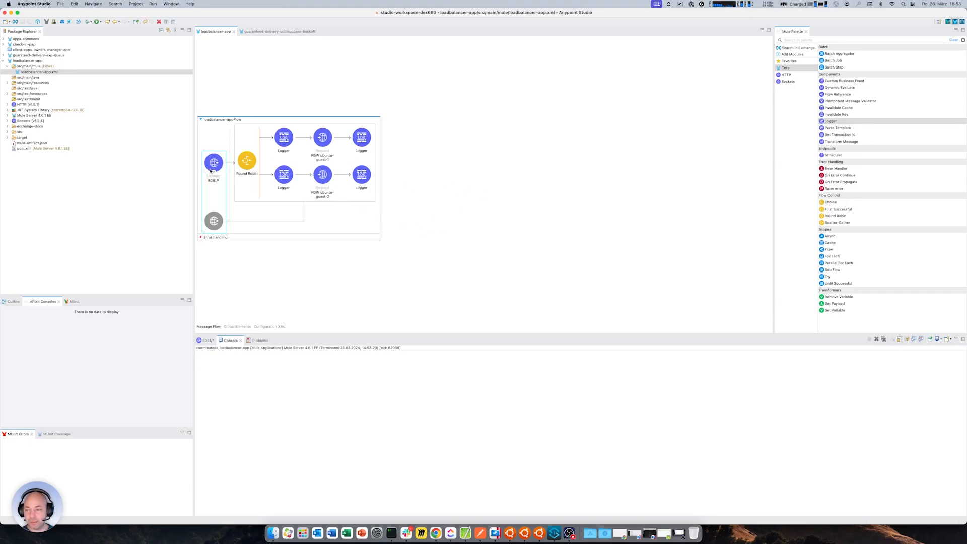
{"action": "left_click", "coordinate": [243, 162]}
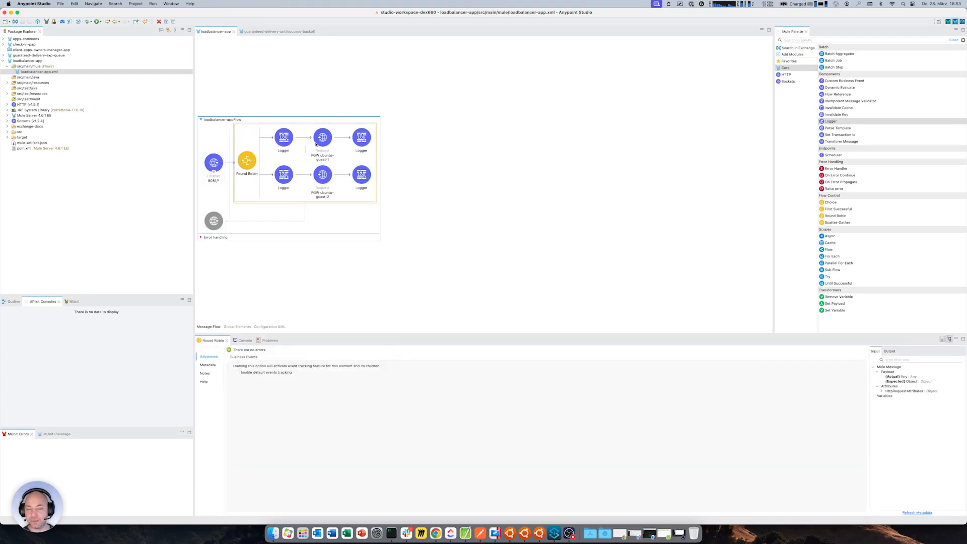
{"action": "left_click", "coordinate": [323, 162]}
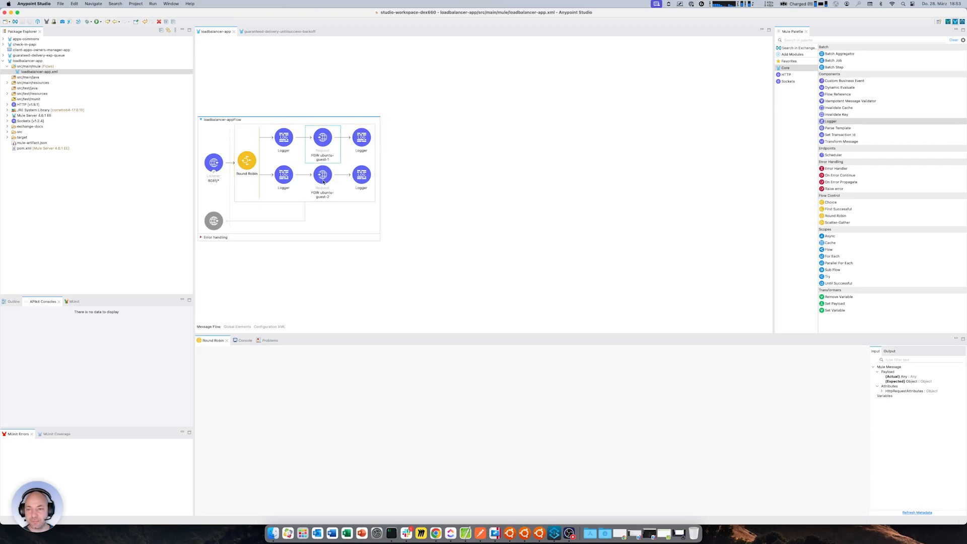
{"action": "left_click", "coordinate": [328, 178]}
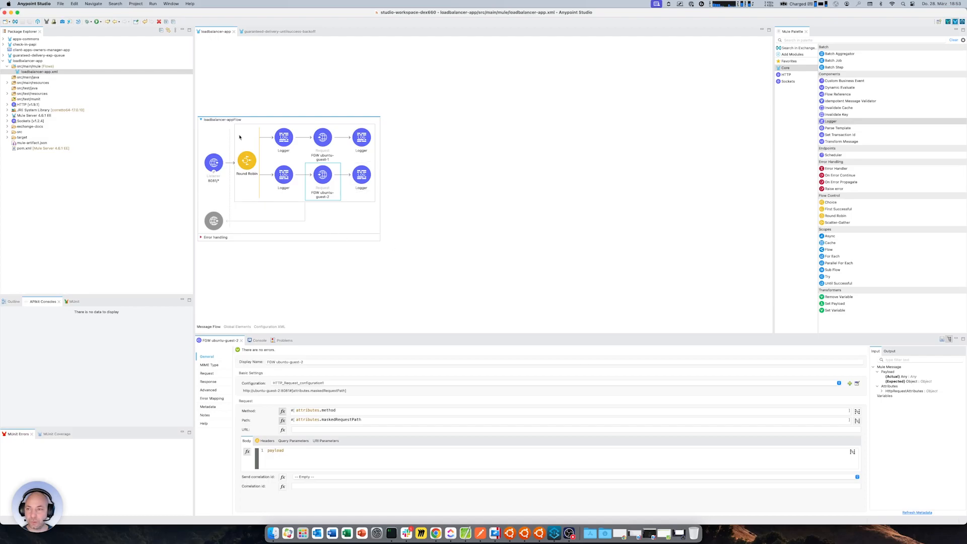
Switch to API Manager in Chrome, inspect the limits of rate-limit-test-api's basic SLA tier and cancel without changes
{"action": "left_click", "coordinate": [436, 533]}
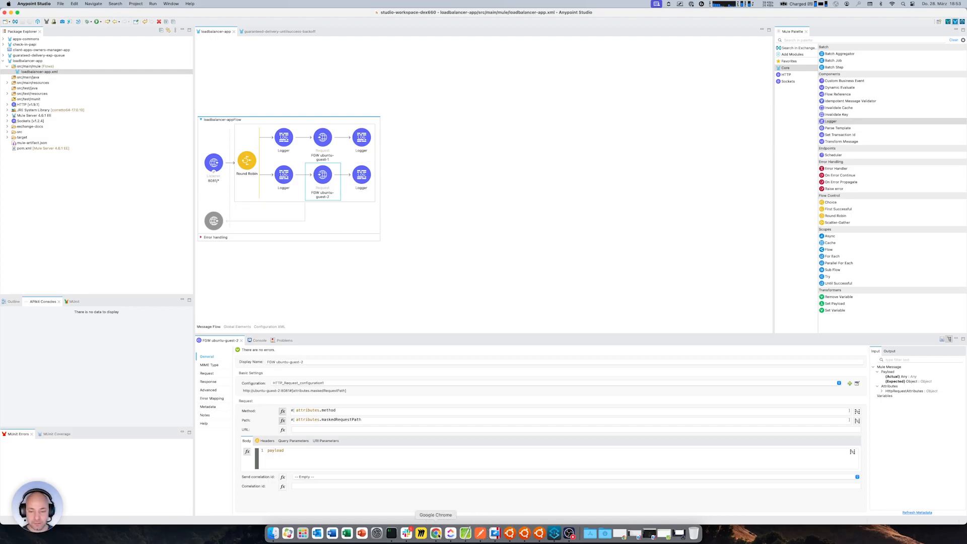
{"action": "left_click", "coordinate": [338, 17]}
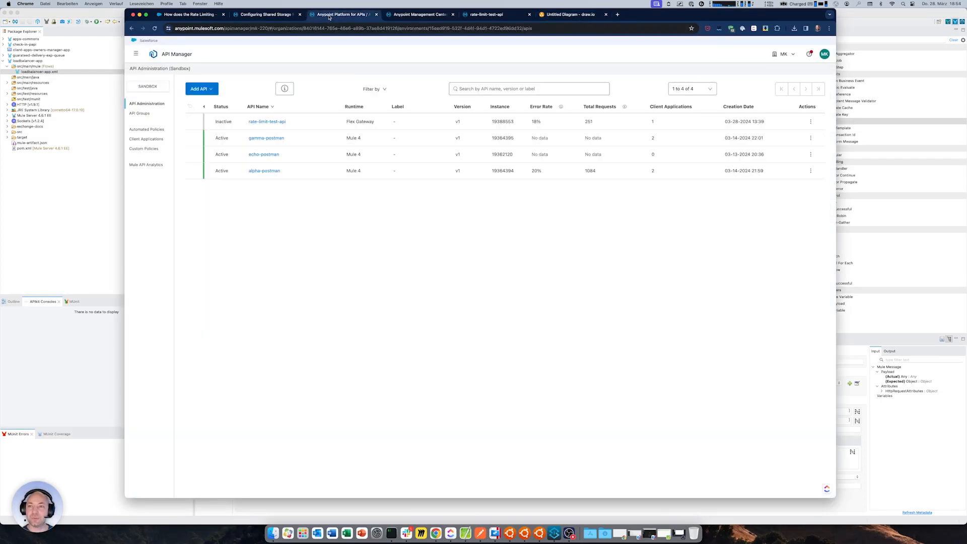
{"action": "left_click", "coordinate": [271, 14]}
{"action": "left_click", "coordinate": [351, 16]}
{"action": "left_click", "coordinate": [265, 122]}
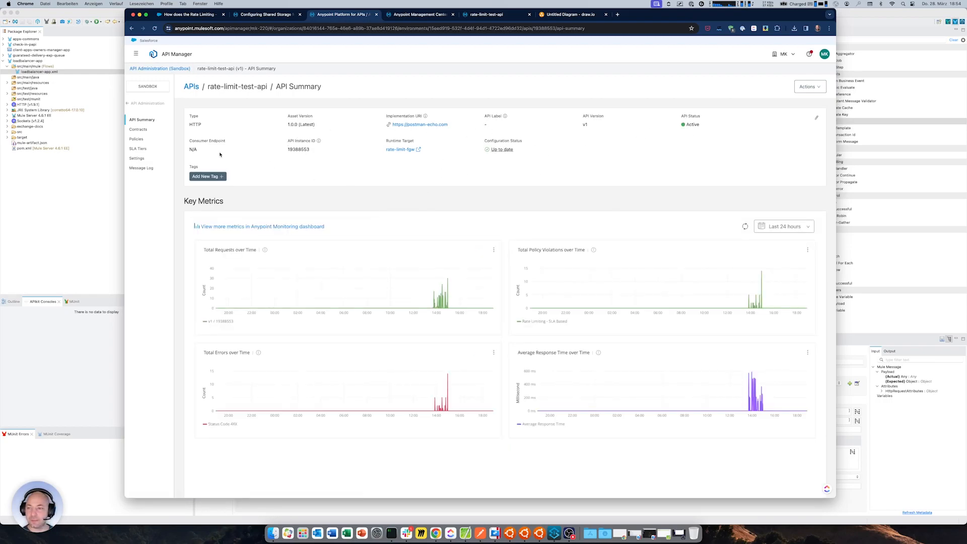
{"action": "left_click", "coordinate": [138, 150]}
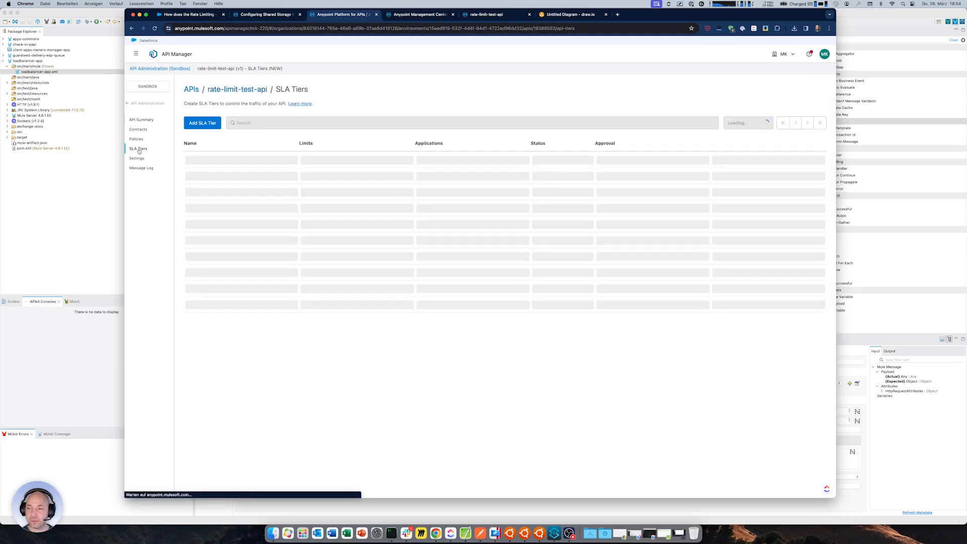
{"action": "left_click", "coordinate": [823, 160]}
{"action": "left_click", "coordinate": [811, 171]}
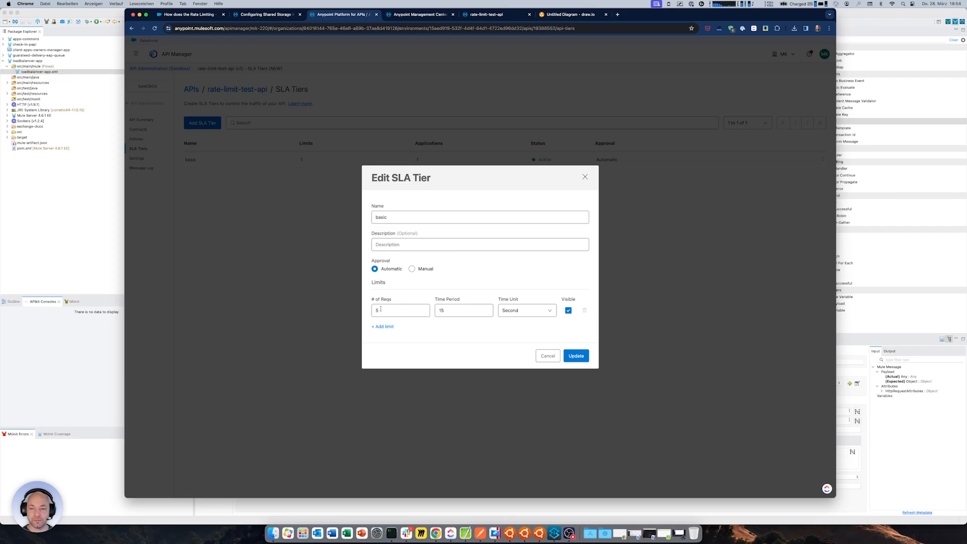
{"action": "left_click", "coordinate": [548, 356]}
Inspect the configuration of rate-limit-test-api's Rate Limiting - SLA Based policy without changes and return to the API list
{"action": "left_click", "coordinate": [136, 139]}
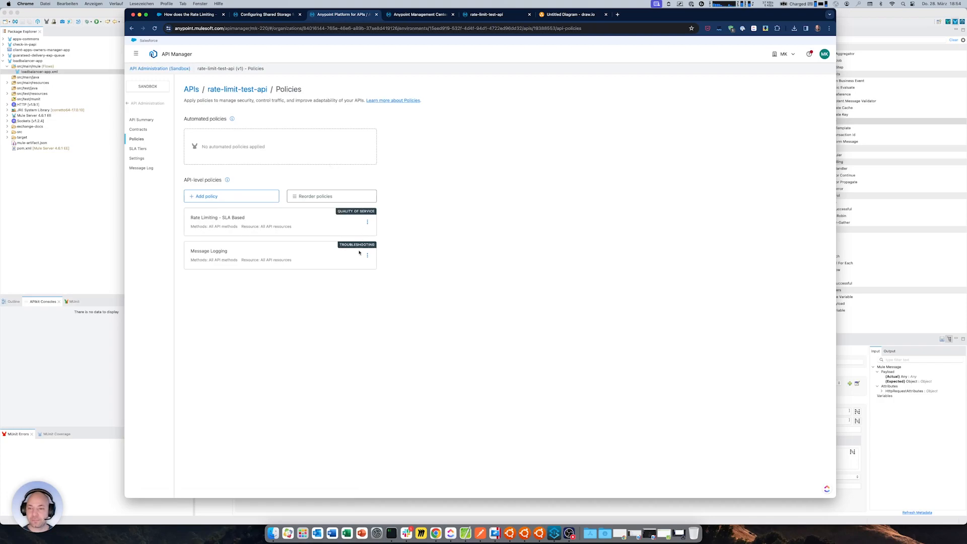
{"action": "left_click", "coordinate": [367, 222]}
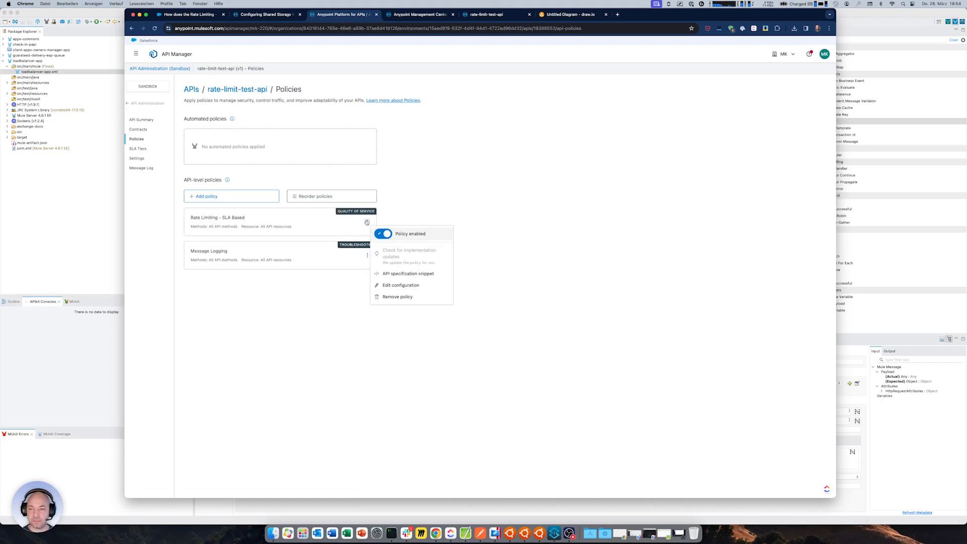
{"action": "left_click", "coordinate": [403, 285]}
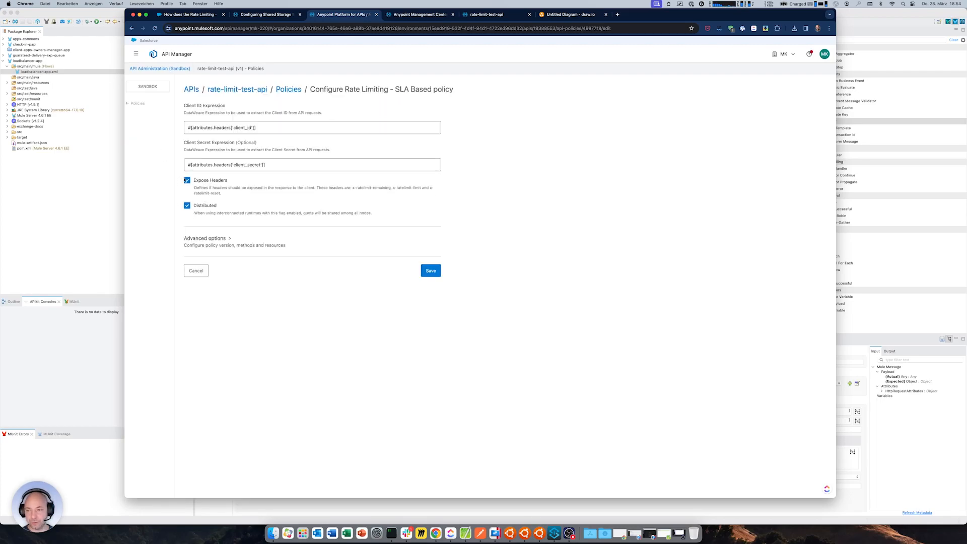
{"action": "left_click", "coordinate": [131, 104]}
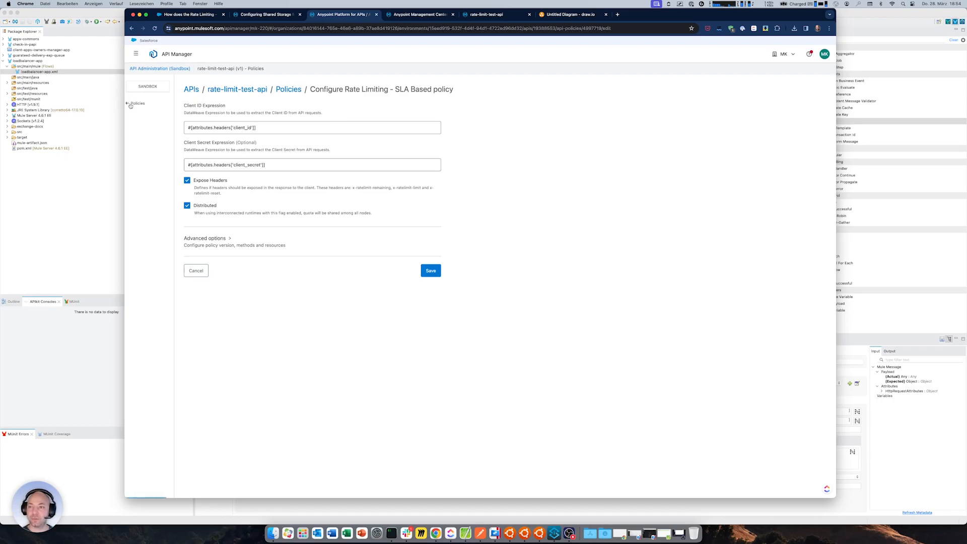
{"action": "left_click", "coordinate": [129, 104]}
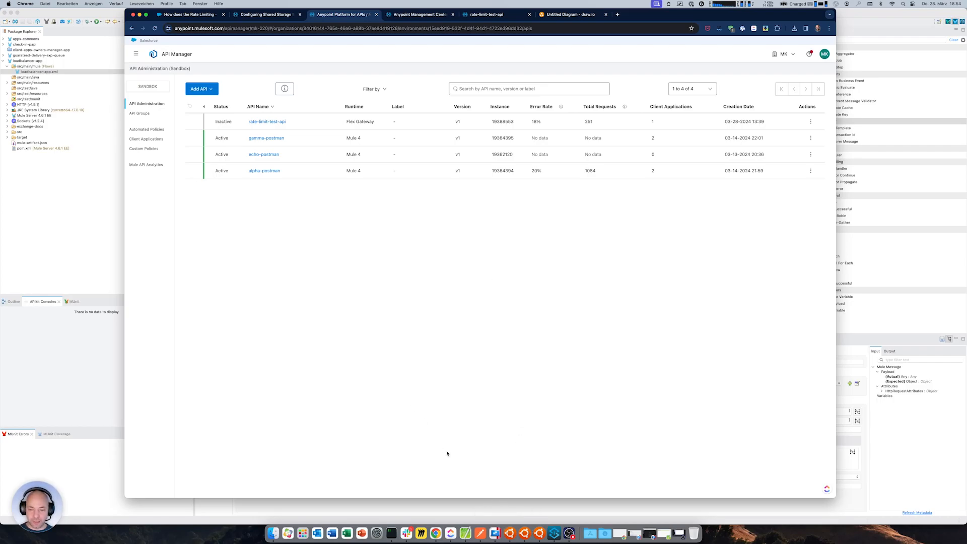
Switch back to Anypoint Studio and run the loadbalancer-app project with its console shown
{"action": "left_click", "coordinate": [69, 270]}
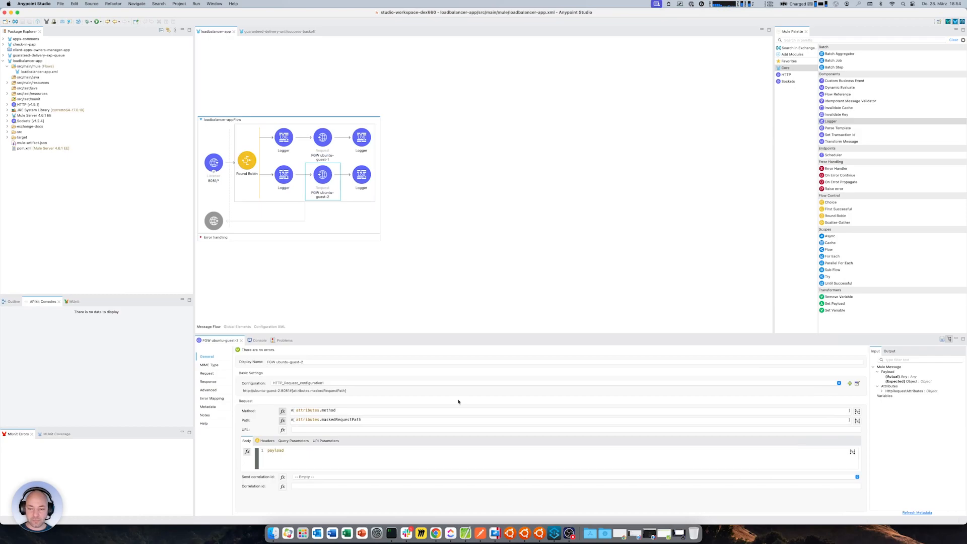
{"action": "left_click", "coordinate": [255, 341]}
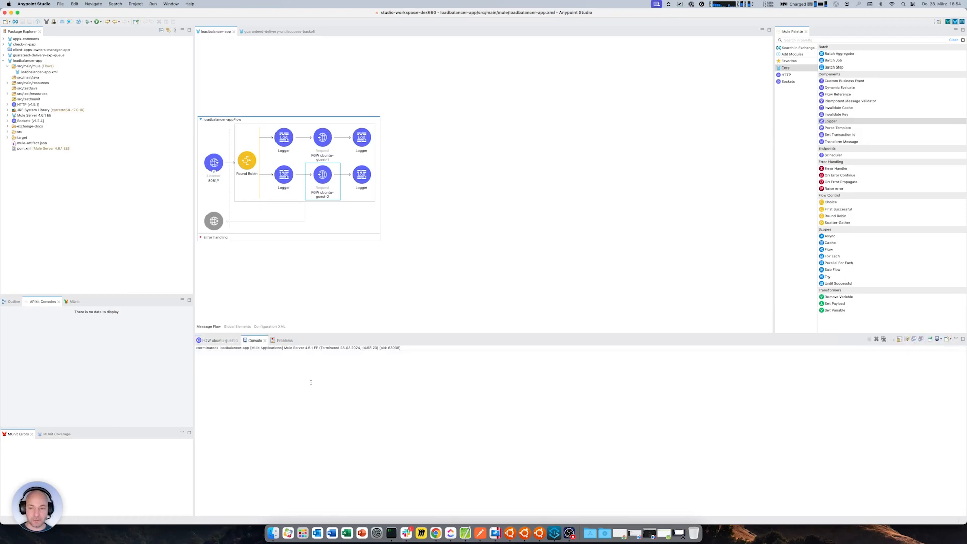
{"action": "left_click", "coordinate": [28, 72]}
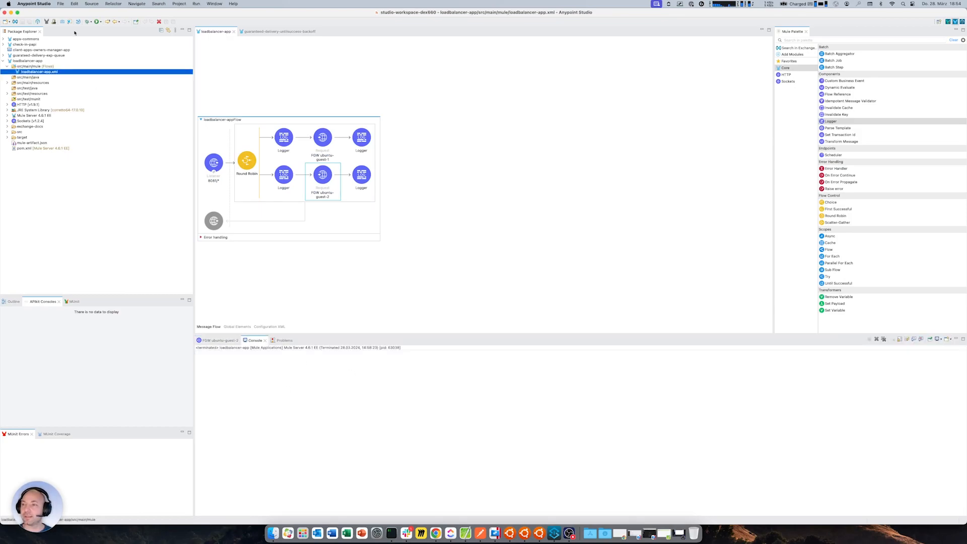
{"action": "left_click", "coordinate": [97, 22]}
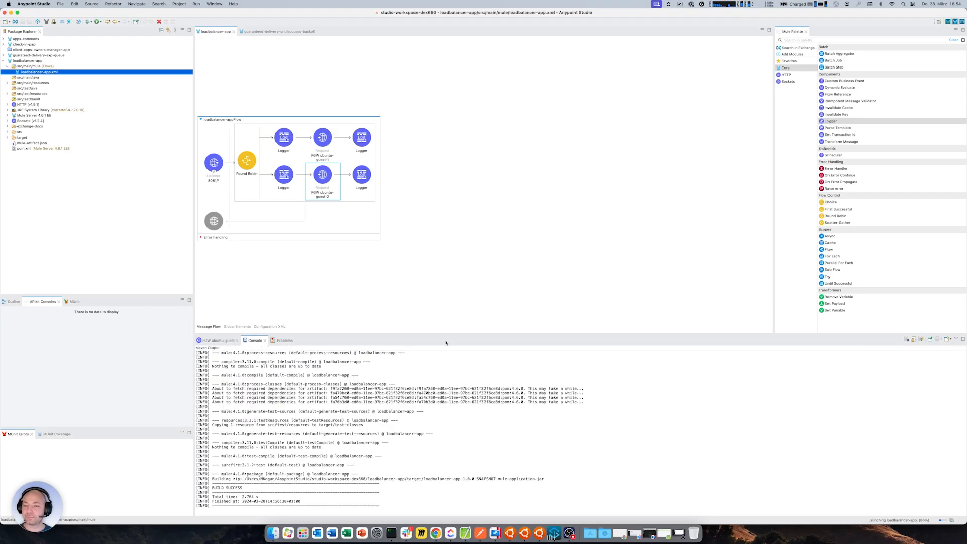
{"action": "left_click", "coordinate": [481, 534]}
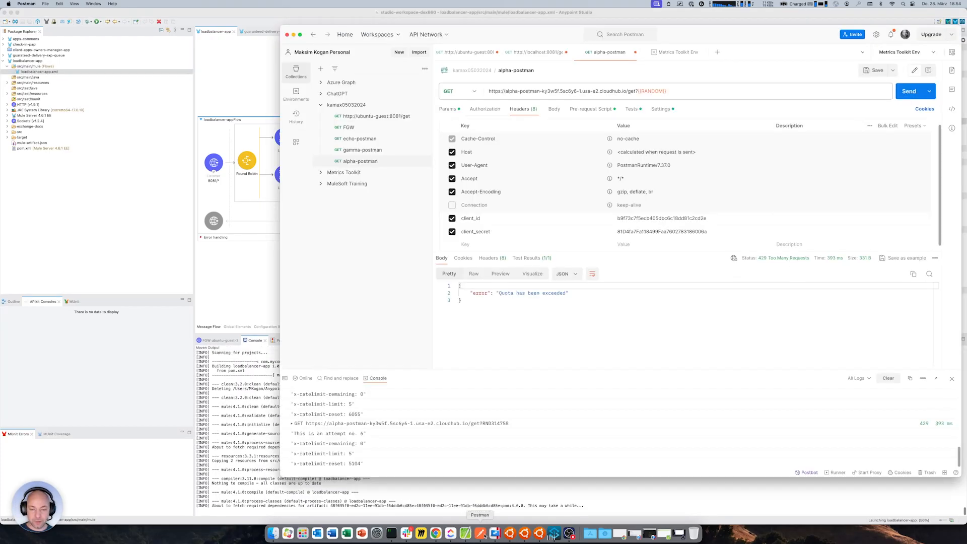
{"action": "left_click", "coordinate": [535, 52]}
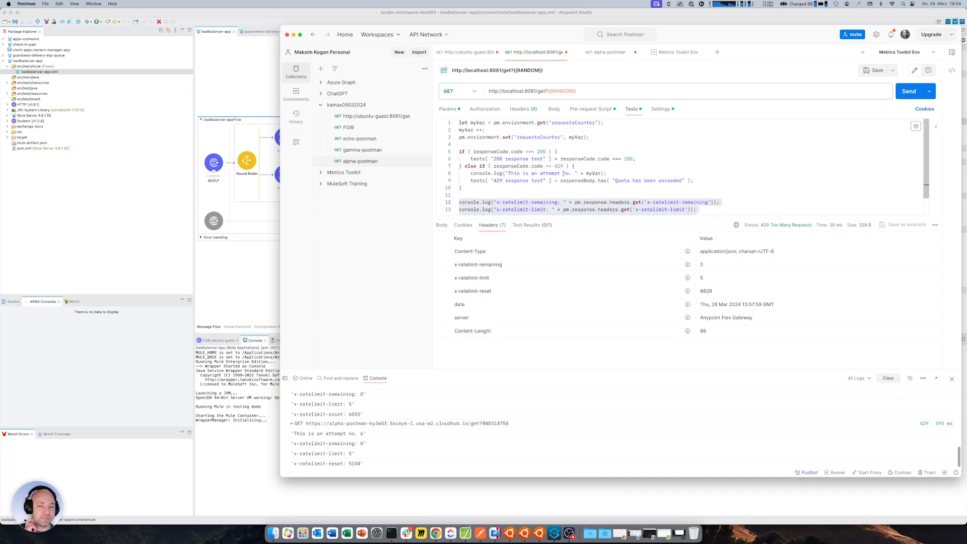
{"action": "left_click", "coordinate": [888, 377]}
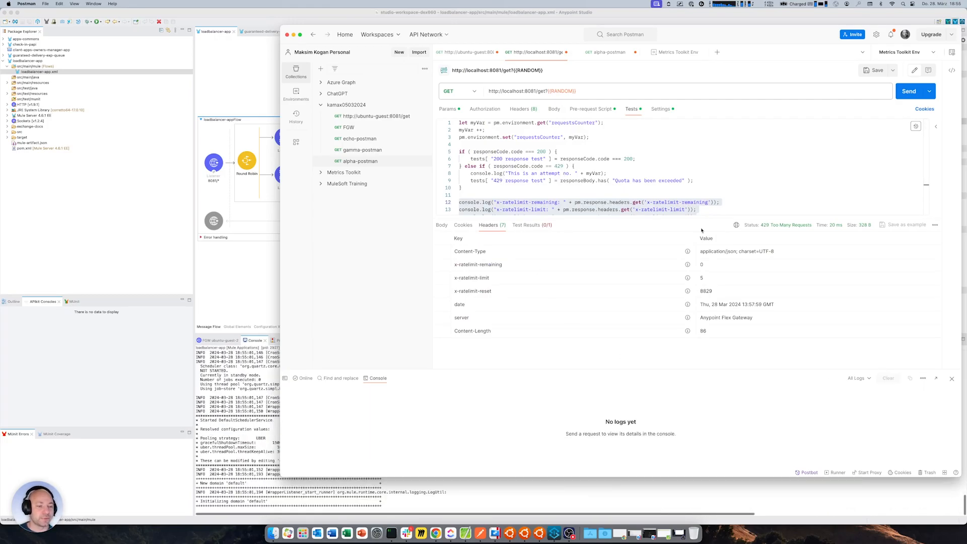
{"action": "left_click", "coordinate": [572, 166]}
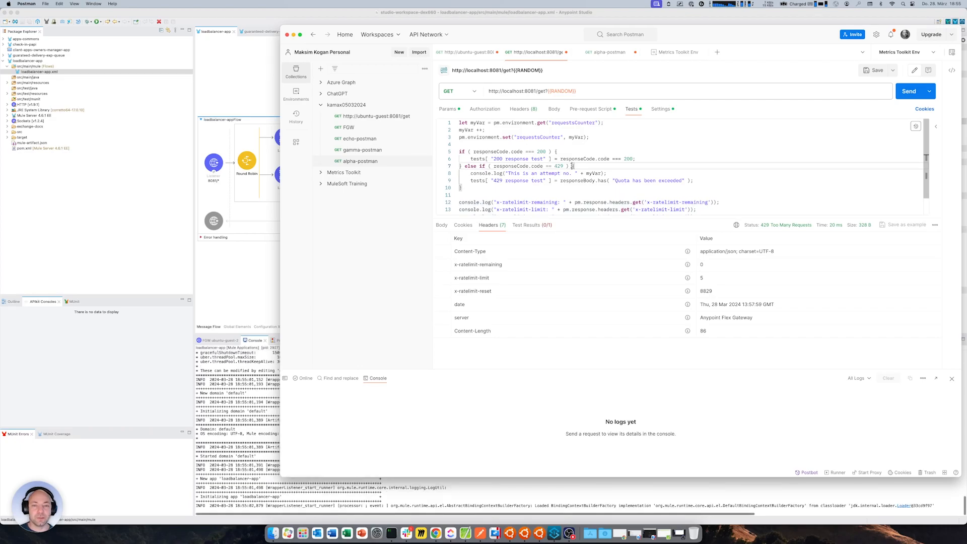
{"action": "scroll", "coordinate": [572, 166], "scroll_direction": "down", "scroll_amount": 1}
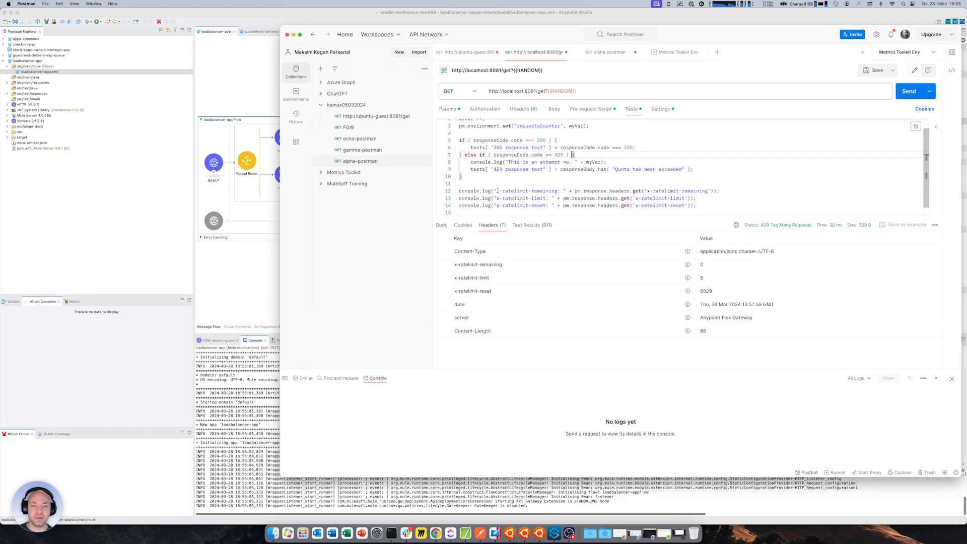
{"action": "scroll", "coordinate": [535, 175], "scroll_direction": "up", "scroll_amount": 1}
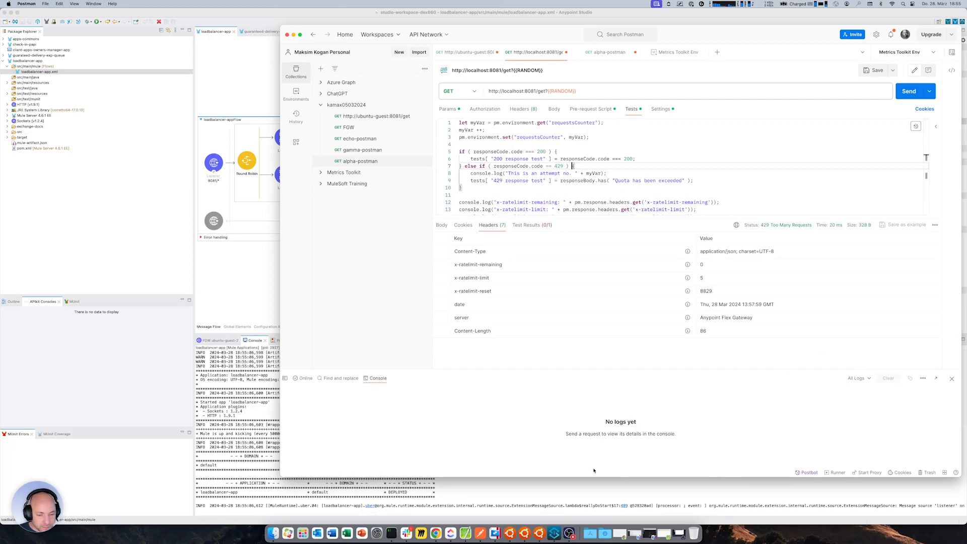
{"action": "left_click_drag", "start_coordinate": [594, 477], "coordinate": [593, 459]}
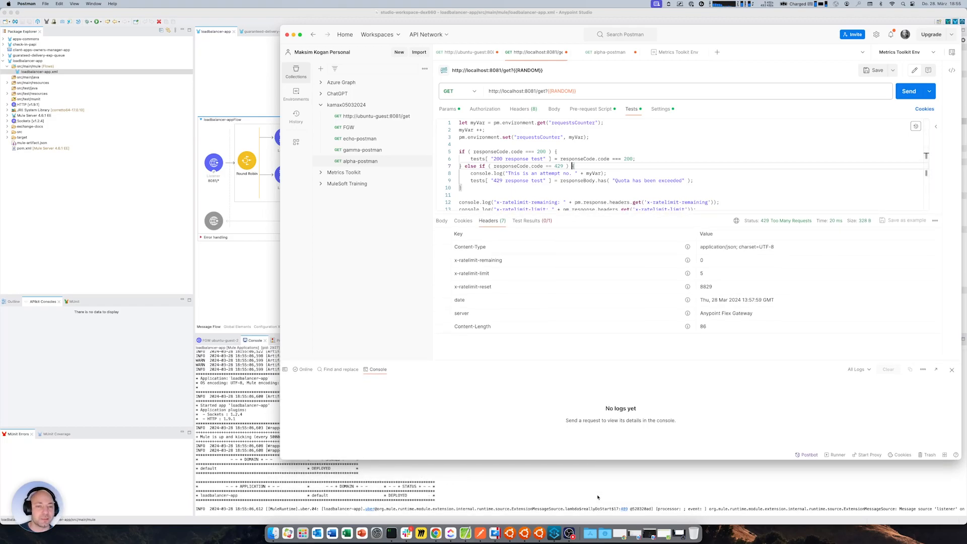
Send the localhost:8081 request once and examine the rate-limit headers logged in the Postman and Studio consoles
{"action": "left_click", "coordinate": [909, 92]}
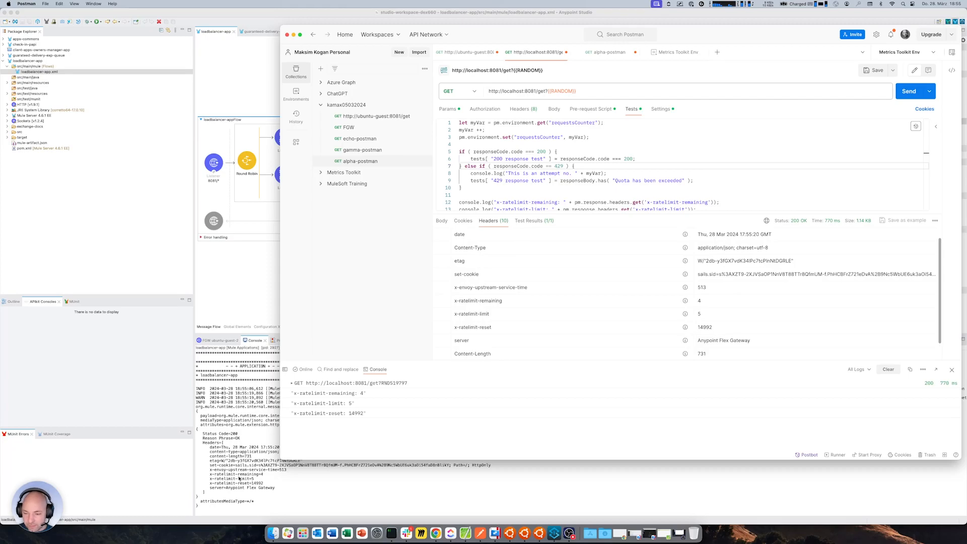
{"action": "scroll", "coordinate": [239, 478], "scroll_direction": "up", "scroll_amount": 1}
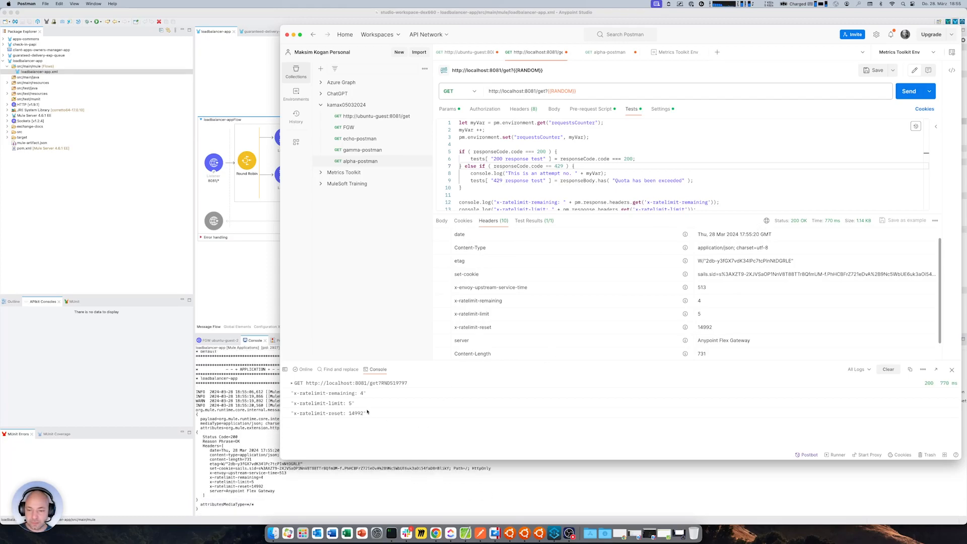
{"action": "left_click_drag", "start_coordinate": [351, 404], "coordinate": [330, 395]}
Clear the Postman console and send the localhost:8081 request repeatedly in quick succession to exhaust the quota on both Flex Gateway replicas
{"action": "left_click", "coordinate": [888, 370]}
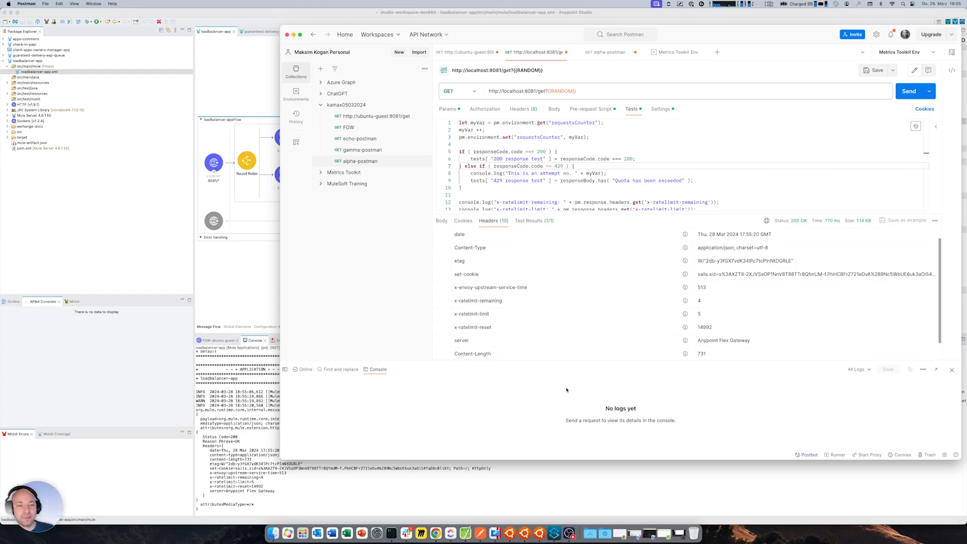
{"action": "left_click", "coordinate": [903, 91]}
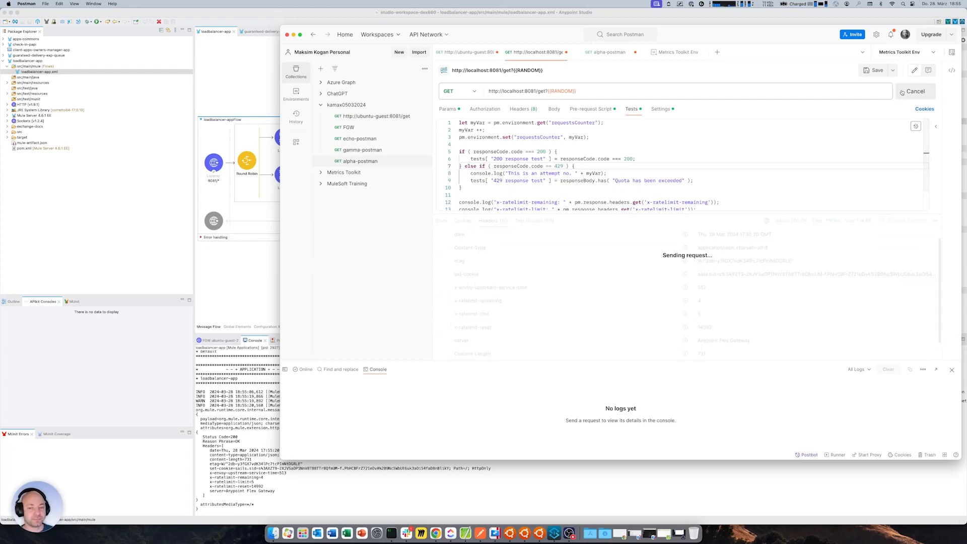
{"action": "left_click", "coordinate": [903, 92]}
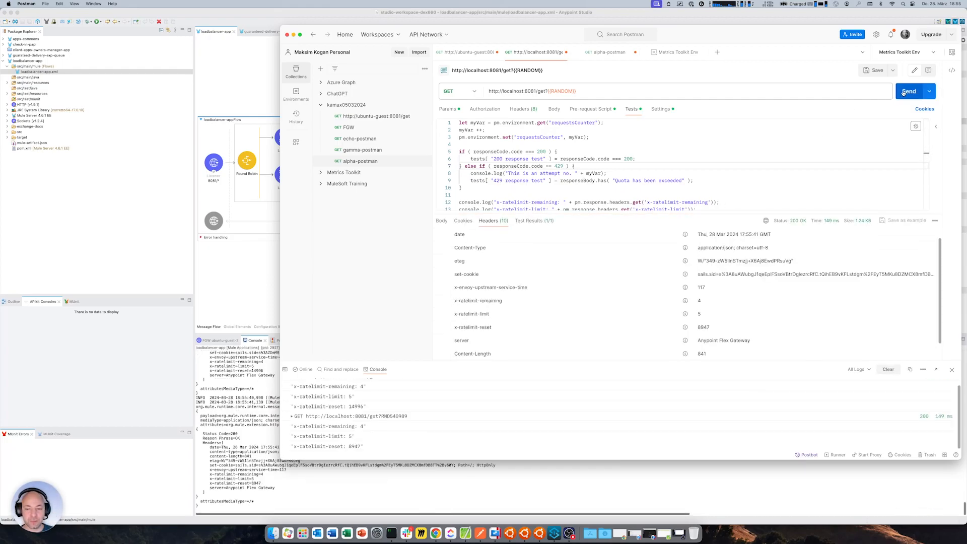
{"action": "left_click", "coordinate": [903, 92]}
{"action": "left_click", "coordinate": [903, 92]}
{"action": "left_click", "coordinate": [904, 92]}
{"action": "left_click", "coordinate": [903, 92]}
{"action": "left_click", "coordinate": [903, 92]}
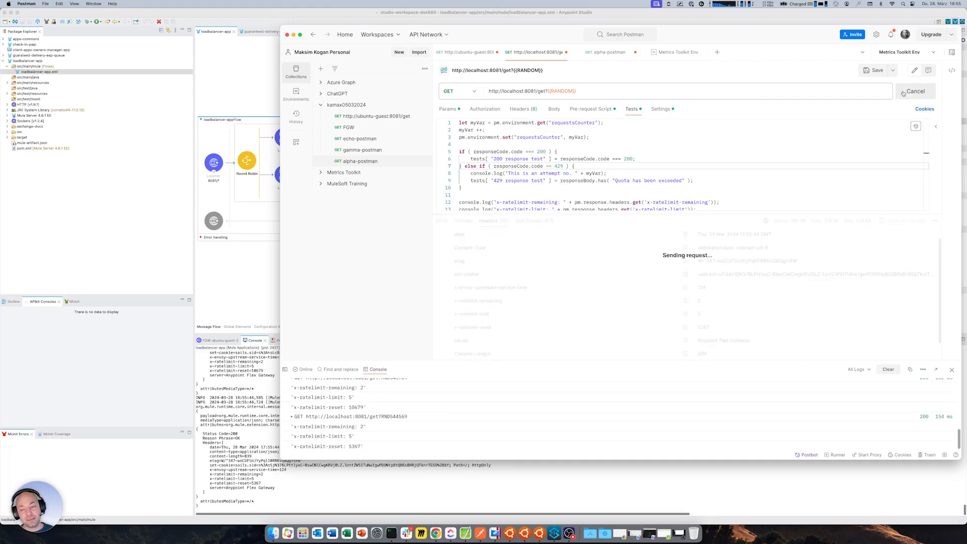
{"action": "left_click", "coordinate": [903, 92]}
{"action": "left_click", "coordinate": [903, 92]}
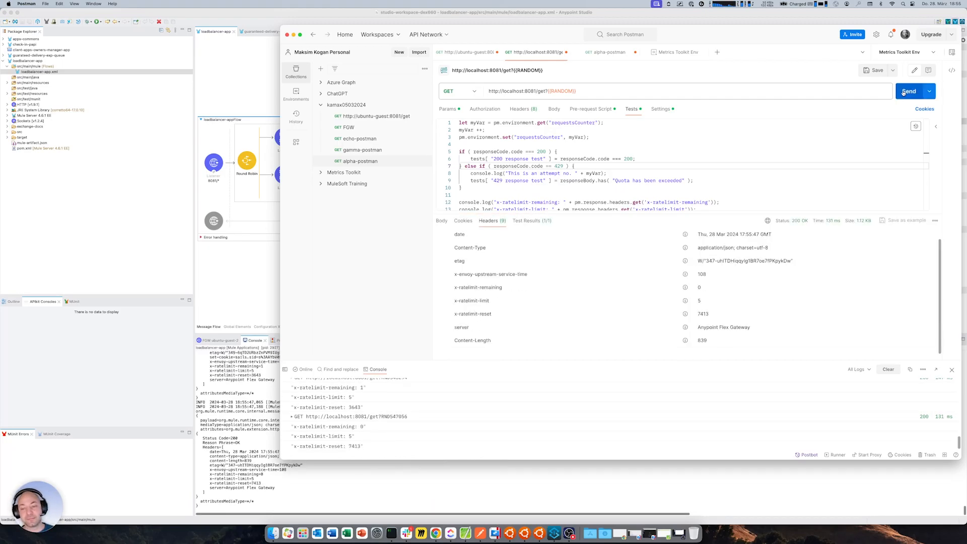
{"action": "left_click", "coordinate": [903, 93]}
{"action": "left_click", "coordinate": [904, 92]}
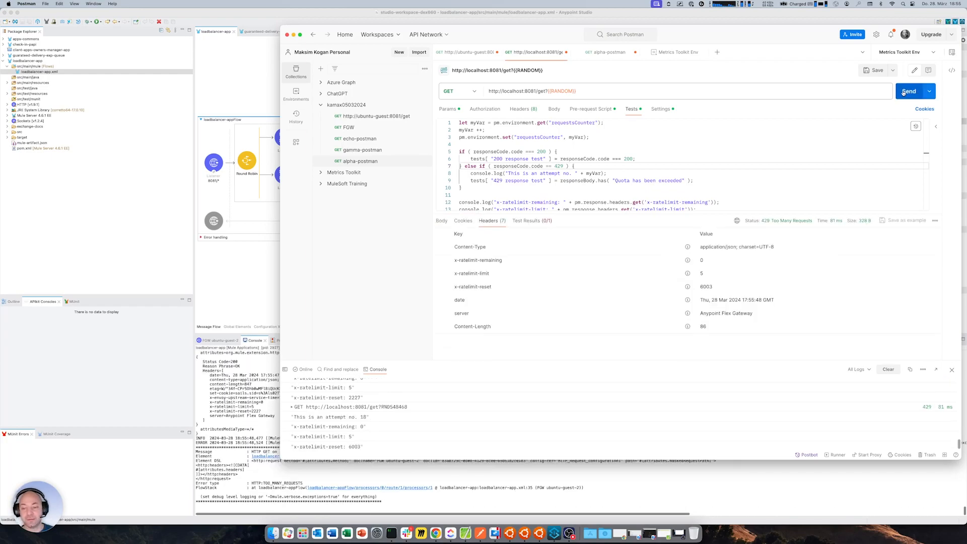
{"action": "left_click", "coordinate": [904, 92]}
{"action": "left_click", "coordinate": [904, 93]}
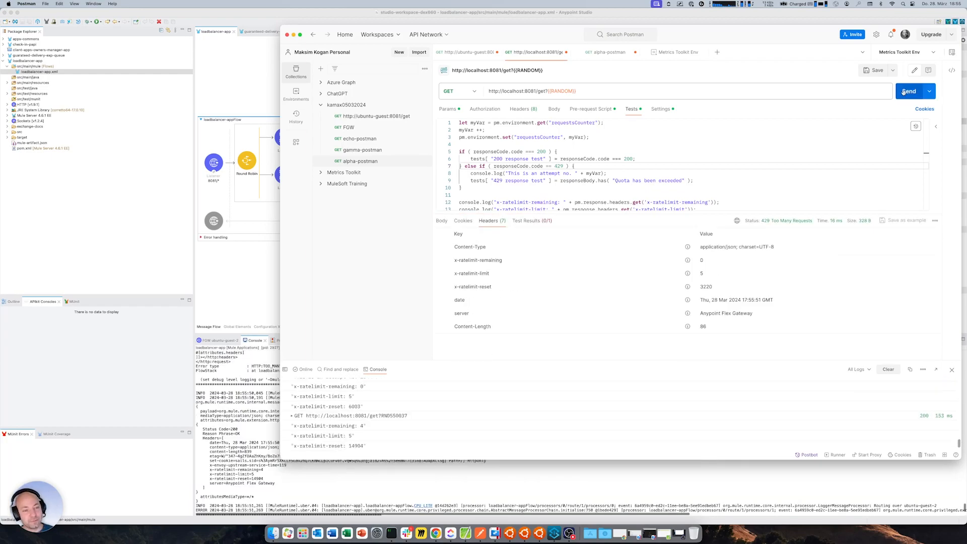
Examine the rate-limit headers, attempt numbers and status codes logged in the Postman console for the repeated localhost:8081 requests
{"action": "scroll", "coordinate": [426, 396], "scroll_direction": "up", "scroll_amount": 1}
{"action": "scroll", "coordinate": [426, 396], "scroll_direction": "down", "scroll_amount": 1}
{"action": "scroll", "coordinate": [353, 417], "scroll_direction": "up", "scroll_amount": 2}
{"action": "left_click_drag", "start_coordinate": [355, 427], "coordinate": [374, 427]}
{"action": "scroll", "coordinate": [486, 418], "scroll_direction": "up", "scroll_amount": 10}
{"action": "scroll", "coordinate": [487, 418], "scroll_direction": "down", "scroll_amount": 6}
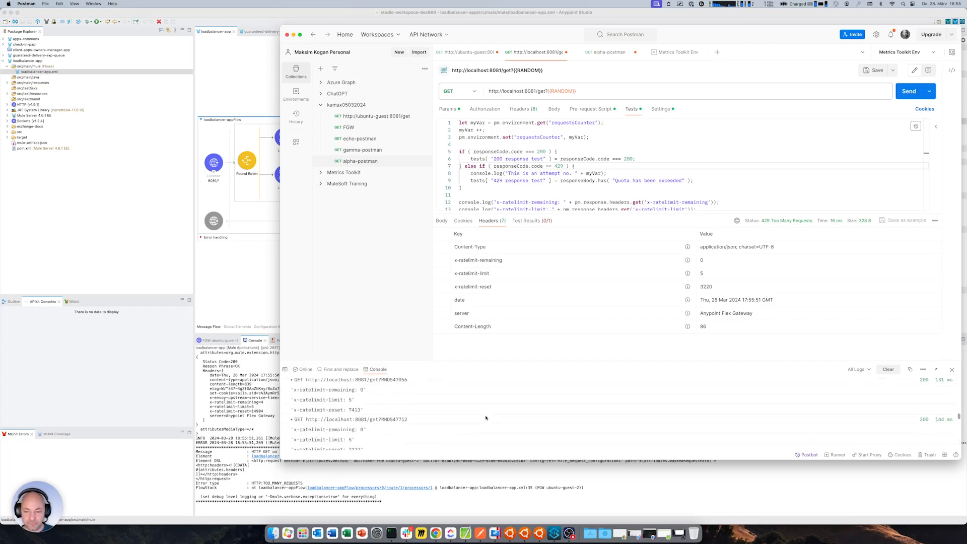
{"action": "scroll", "coordinate": [487, 418], "scroll_direction": "down", "scroll_amount": 3}
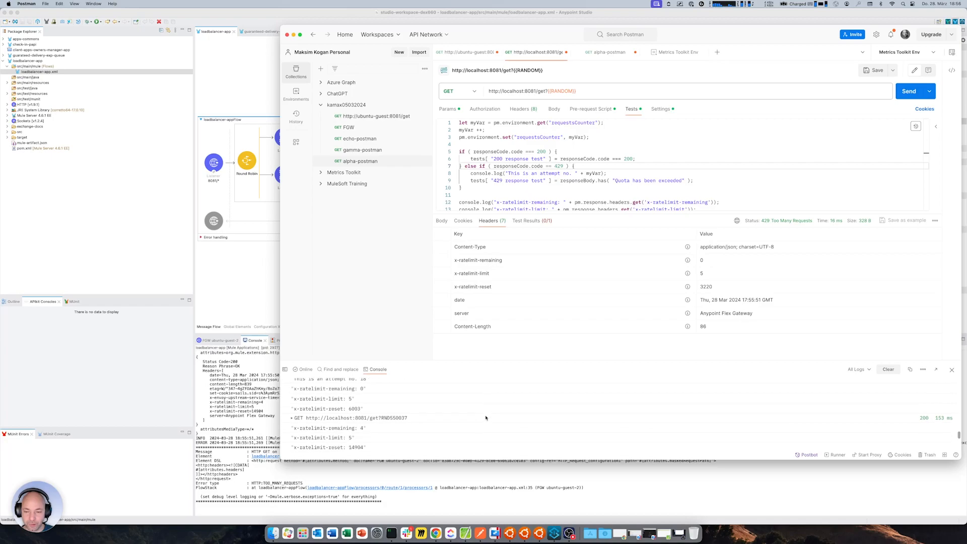
{"action": "scroll", "coordinate": [360, 409], "scroll_direction": "up", "scroll_amount": 5}
{"action": "scroll", "coordinate": [361, 409], "scroll_direction": "down", "scroll_amount": 3}
{"action": "scroll", "coordinate": [360, 410], "scroll_direction": "down", "scroll_amount": 5}
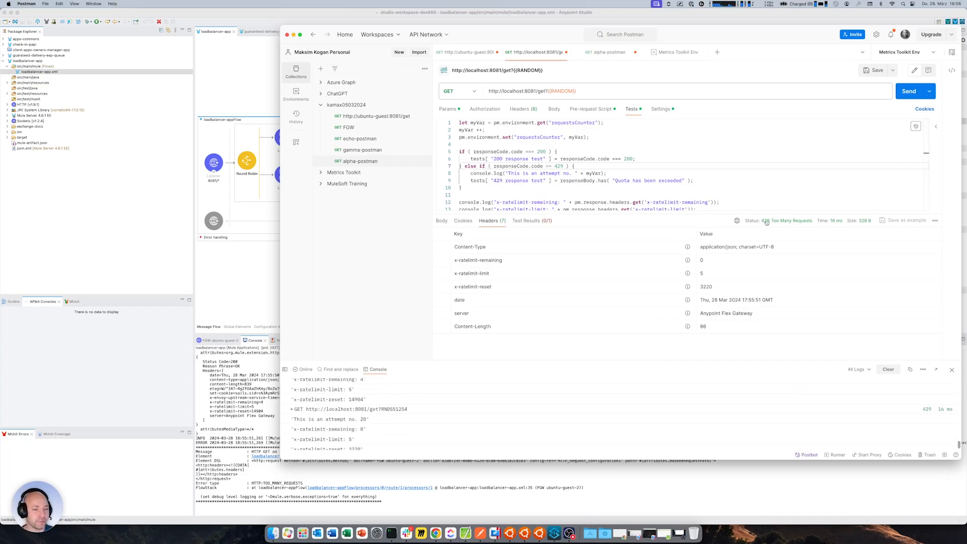
Clear the Postman console, set the current value of requestsCounter to 0 in Metrics Toolkit Env and save the environment
{"action": "left_click", "coordinate": [888, 370]}
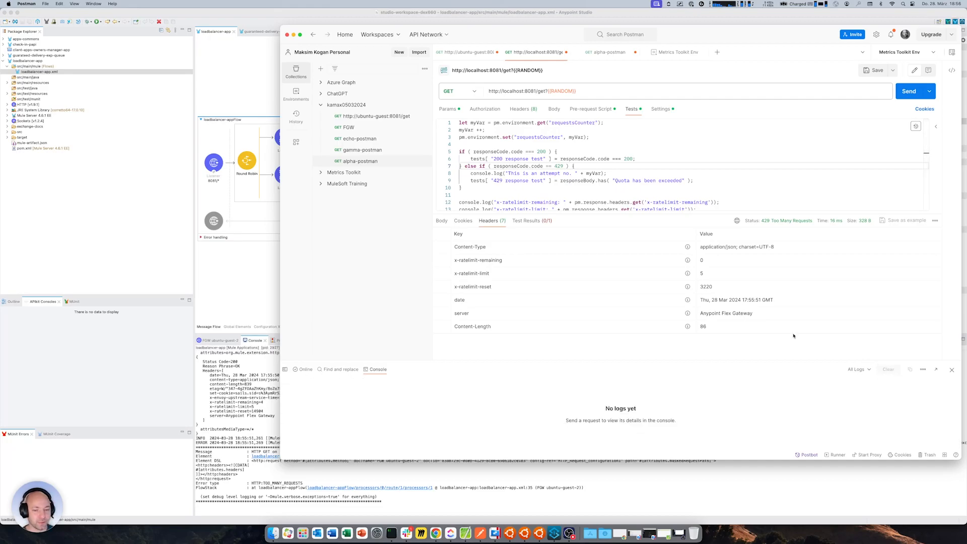
{"action": "left_click", "coordinate": [681, 52]}
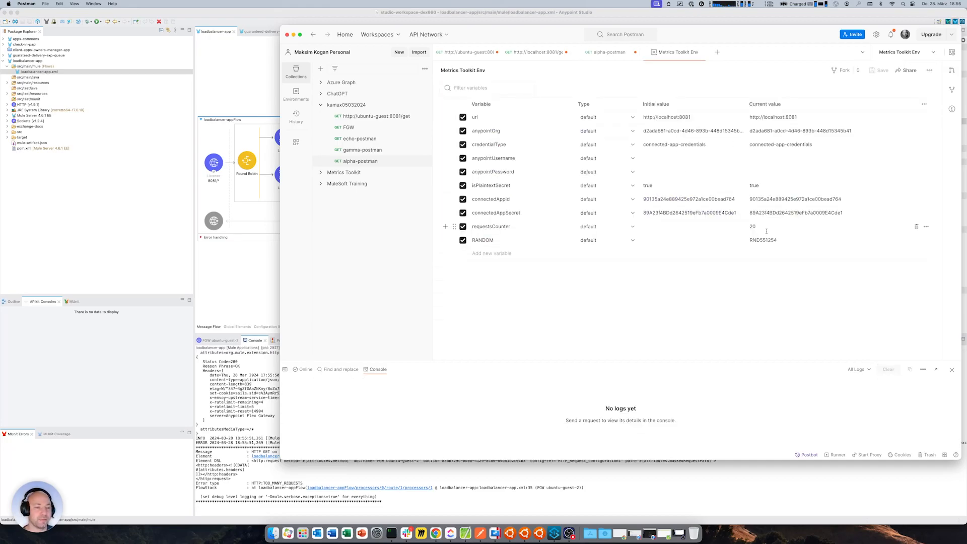
{"action": "key", "text": "BackSpace"}
{"action": "key", "text": "BackSpace"}
{"action": "type", "text": "0"}
{"action": "key", "text": "super+s"}
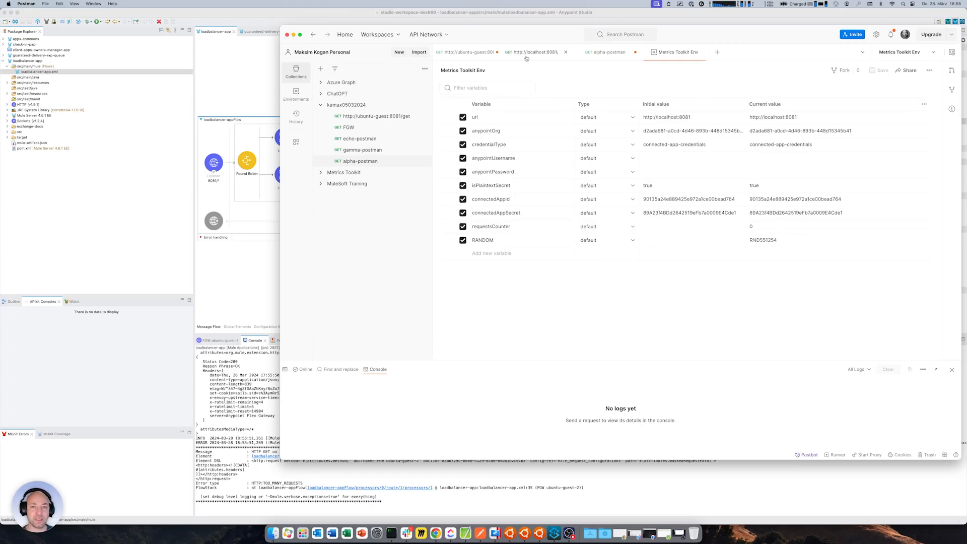
Send the localhost:8081 request repeatedly until the quota is exceeded and check the attempt number logged for the rejected call
{"action": "left_click", "coordinate": [526, 59]}
{"action": "left_click", "coordinate": [907, 92]}
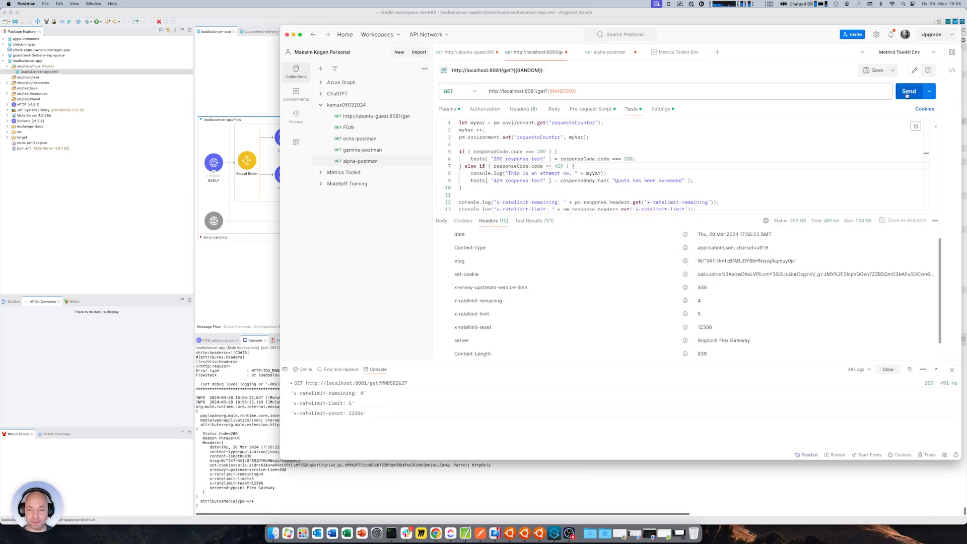
{"action": "left_click", "coordinate": [908, 92]}
{"action": "left_click", "coordinate": [908, 93]}
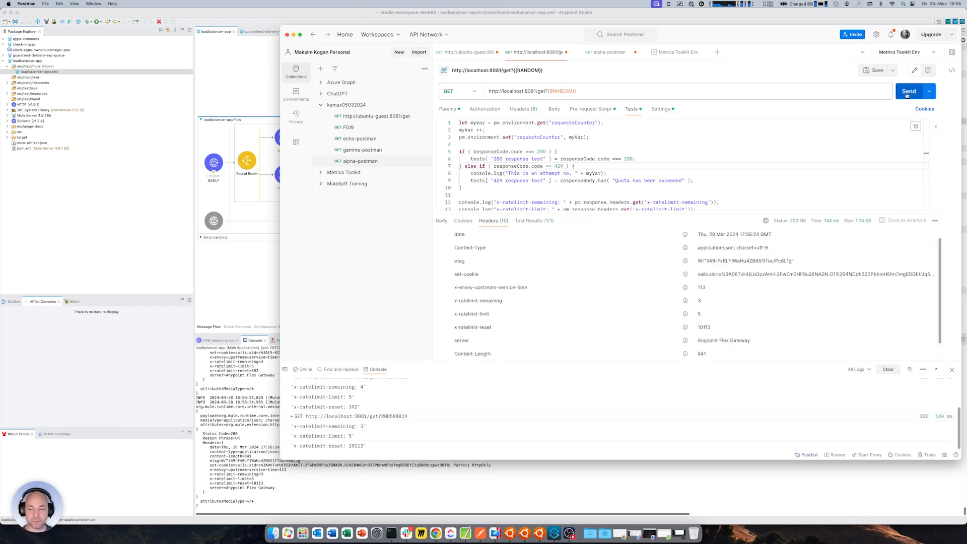
{"action": "left_click", "coordinate": [908, 92]}
{"action": "left_click", "coordinate": [908, 93]}
{"action": "left_click", "coordinate": [908, 92]}
{"action": "left_click", "coordinate": [907, 93]}
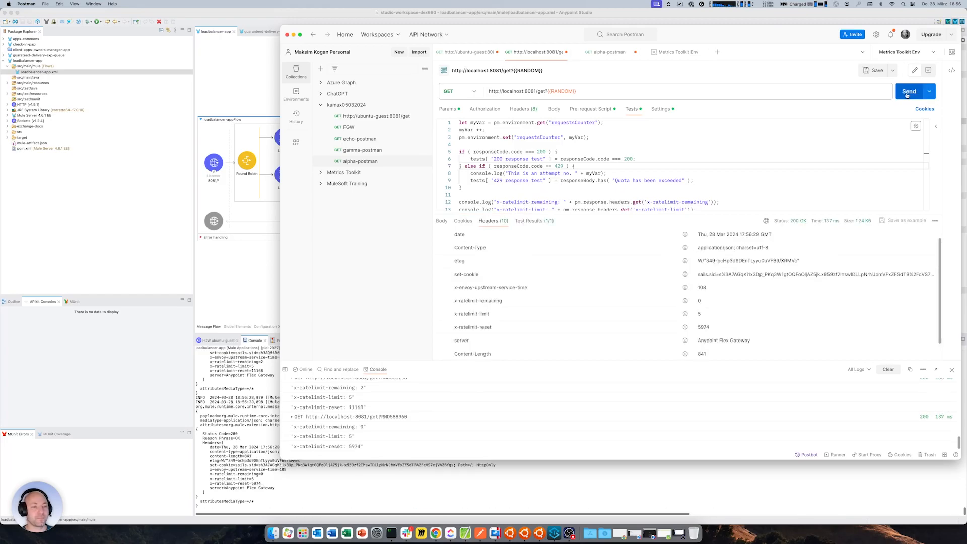
{"action": "left_click", "coordinate": [908, 93]}
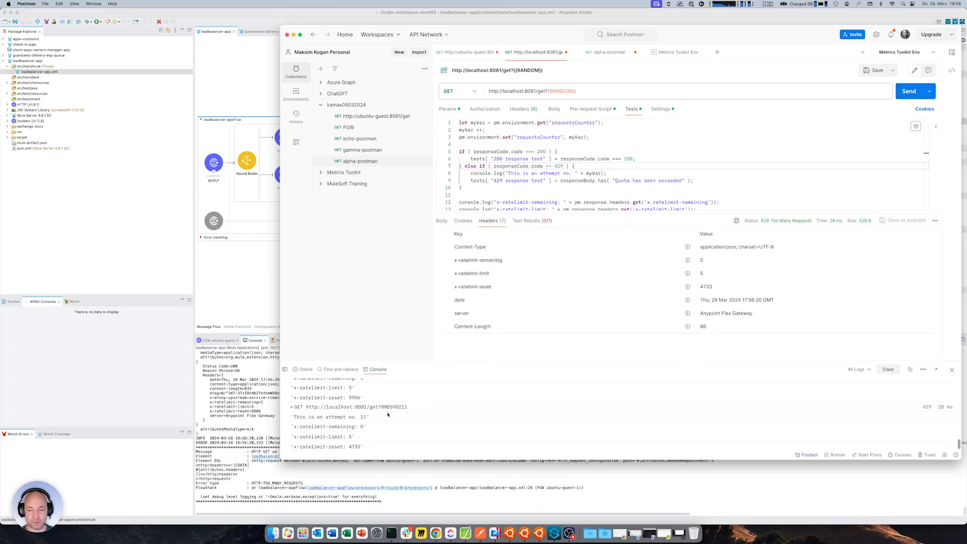
{"action": "double_click", "coordinate": [362, 417]}
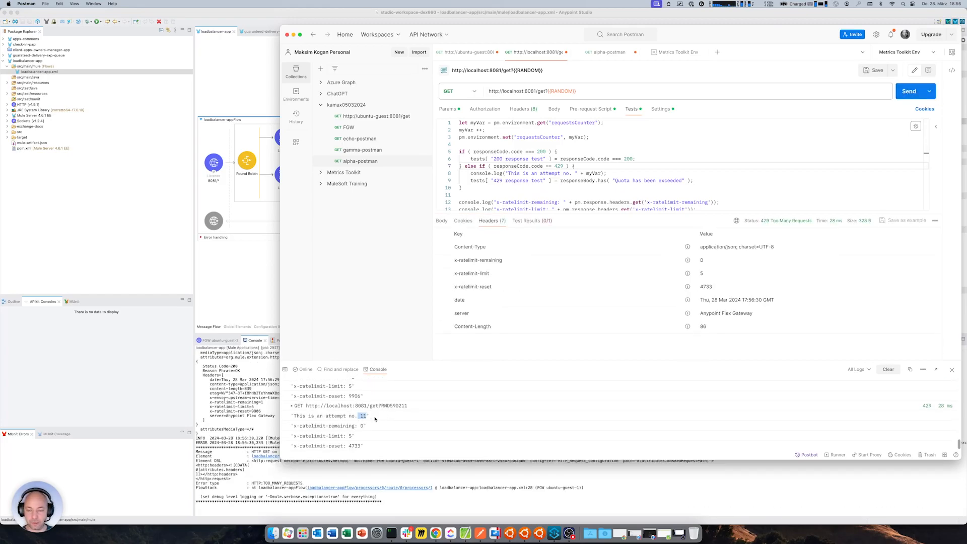
{"action": "left_click", "coordinate": [375, 418]}
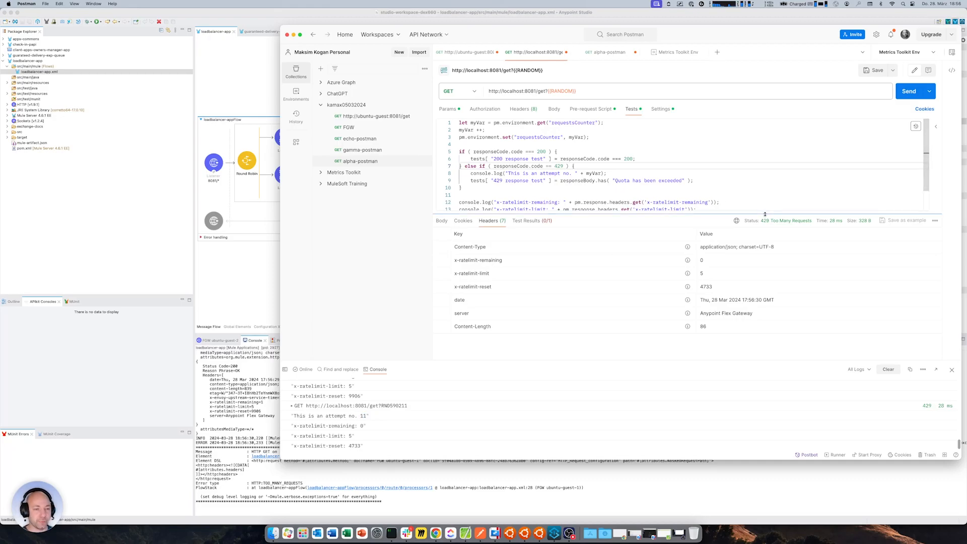
{"action": "mouse_move", "coordinate": [762, 224]}
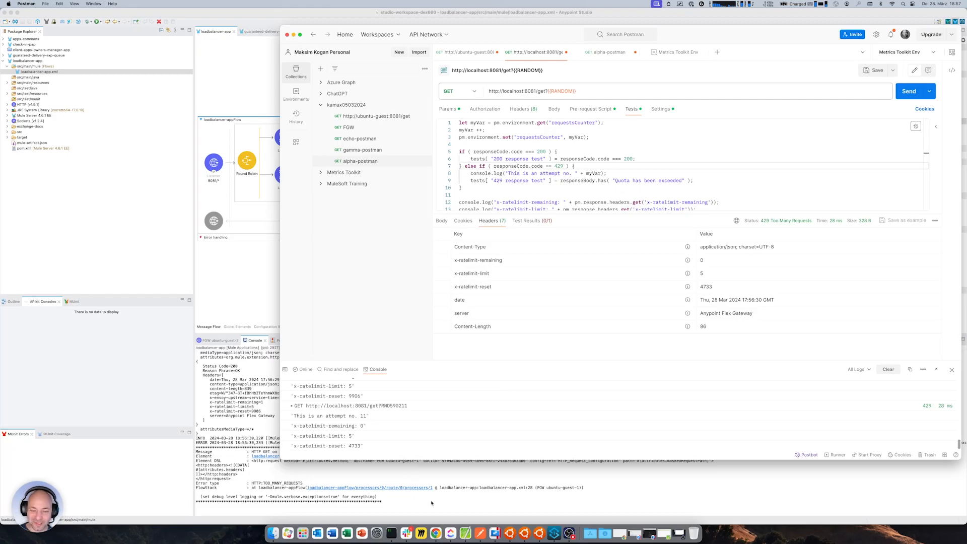
Bring up both Ubuntu guest windows, review the Flex Gateway Configure Shared Storage documentation in Chrome and minimize the browser
{"action": "left_click", "coordinate": [524, 533]}
{"action": "left_click", "coordinate": [540, 533]}
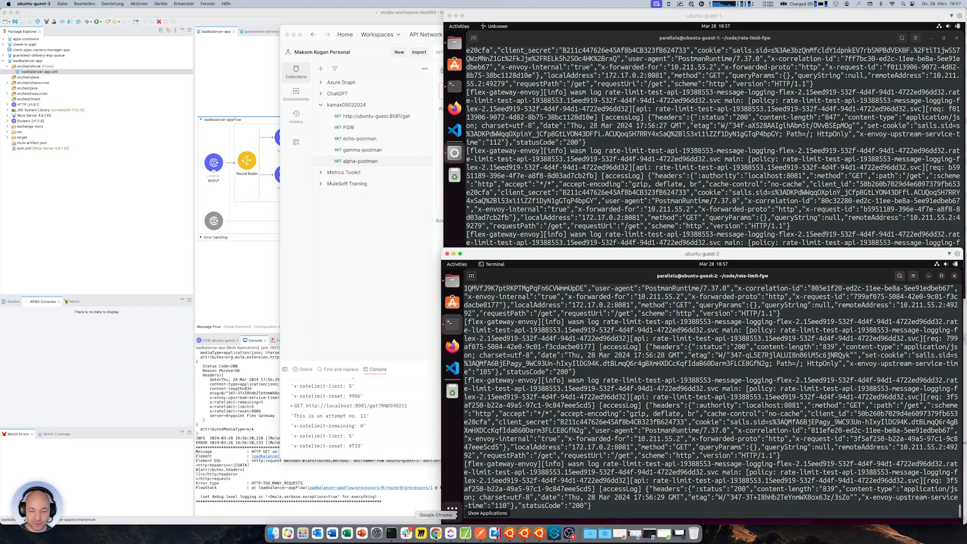
{"action": "left_click", "coordinate": [437, 536]}
{"action": "left_click", "coordinate": [271, 14]}
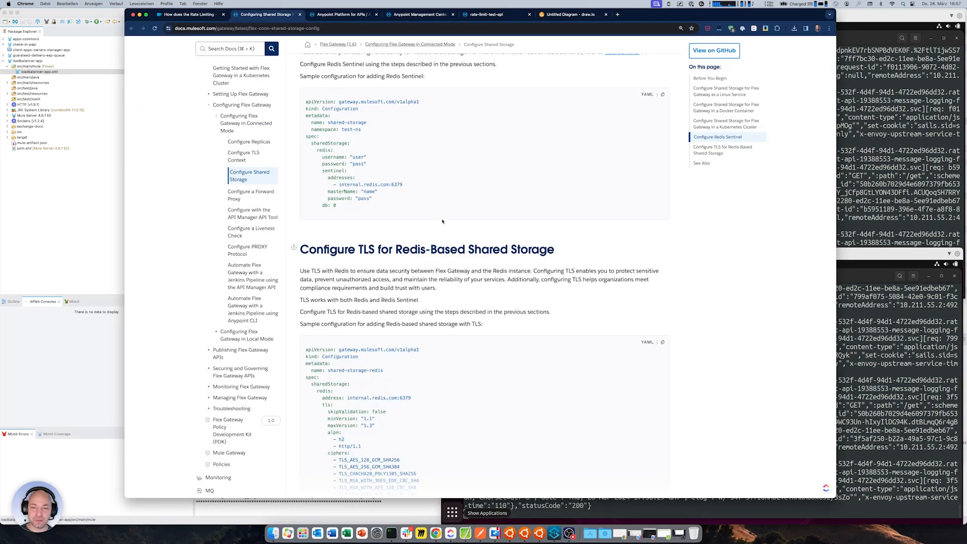
{"action": "scroll", "coordinate": [443, 222], "scroll_direction": "up", "scroll_amount": 20}
{"action": "scroll", "coordinate": [442, 221], "scroll_direction": "down", "scroll_amount": 5}
{"action": "scroll", "coordinate": [443, 222], "scroll_direction": "down", "scroll_amount": 1}
{"action": "scroll", "coordinate": [443, 221], "scroll_direction": "down", "scroll_amount": 1}
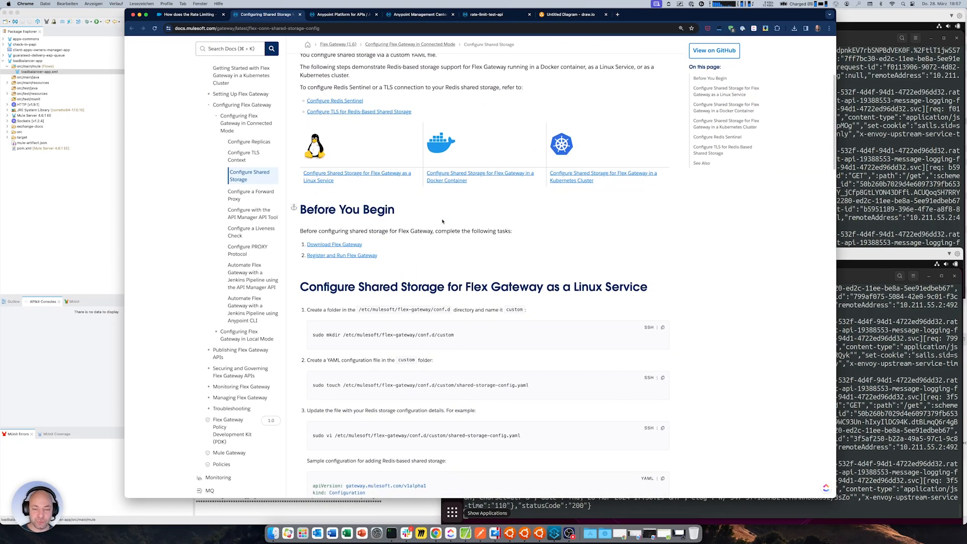
{"action": "left_click", "coordinate": [140, 17]}
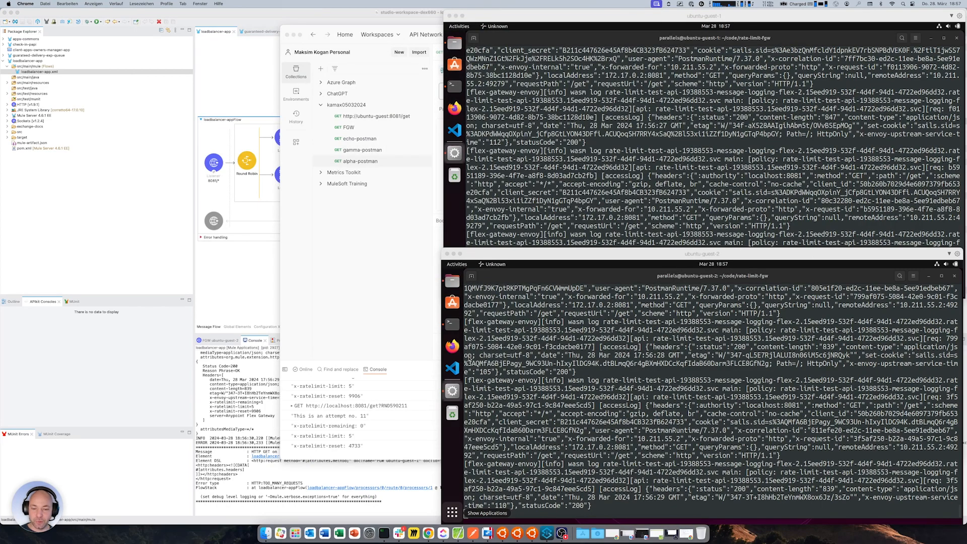
Stop the running Flex Gateway processes in the ubuntu-guest-1 and ubuntu-guest-2 terminals
{"action": "left_click", "coordinate": [672, 186]}
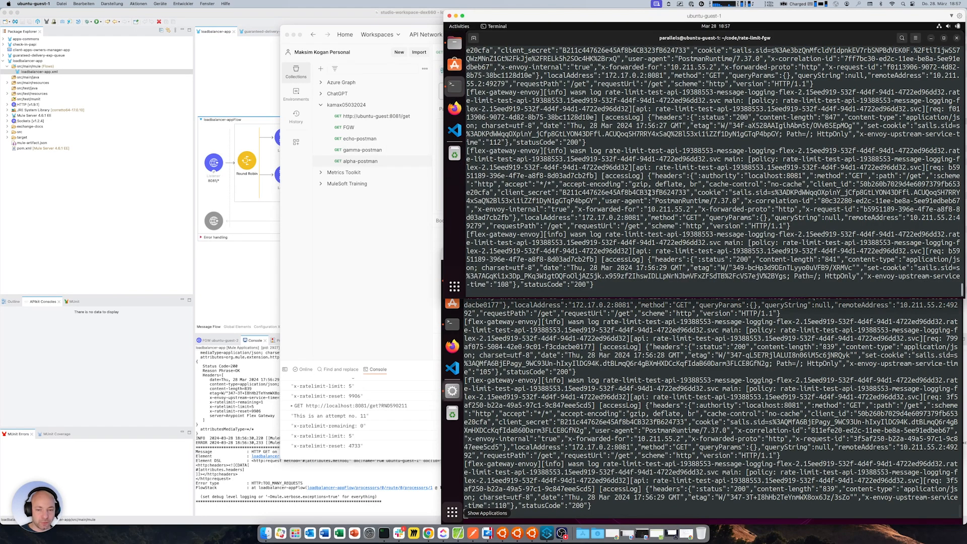
{"action": "key", "text": "ctrl+c"}
{"action": "left_click", "coordinate": [619, 391]}
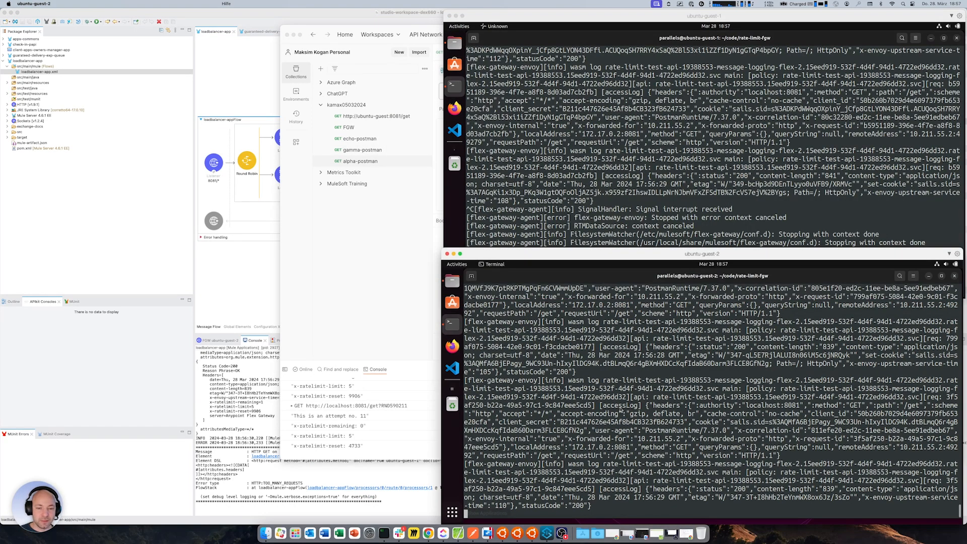
{"action": "key", "text": "ctrl+c"}
On ubuntu-guest-1, rename shared-storage-config.yaml.bak in the rate-limit-fgw folder to shared-storage-config.yaml
{"action": "left_click", "coordinate": [610, 192]}
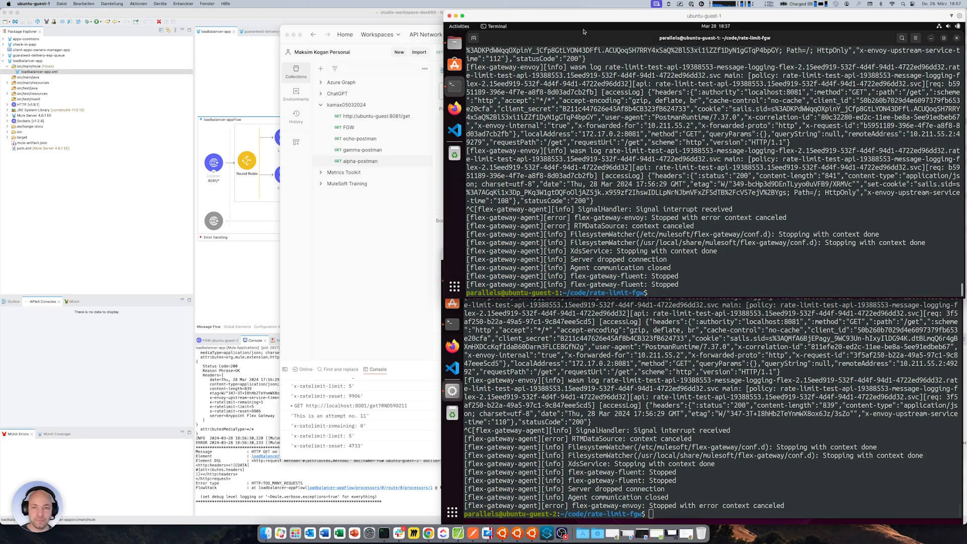
{"action": "left_click", "coordinate": [454, 43]}
{"action": "left_click", "coordinate": [584, 81]}
{"action": "left_click", "coordinate": [583, 93]}
{"action": "right_click", "coordinate": [583, 94]}
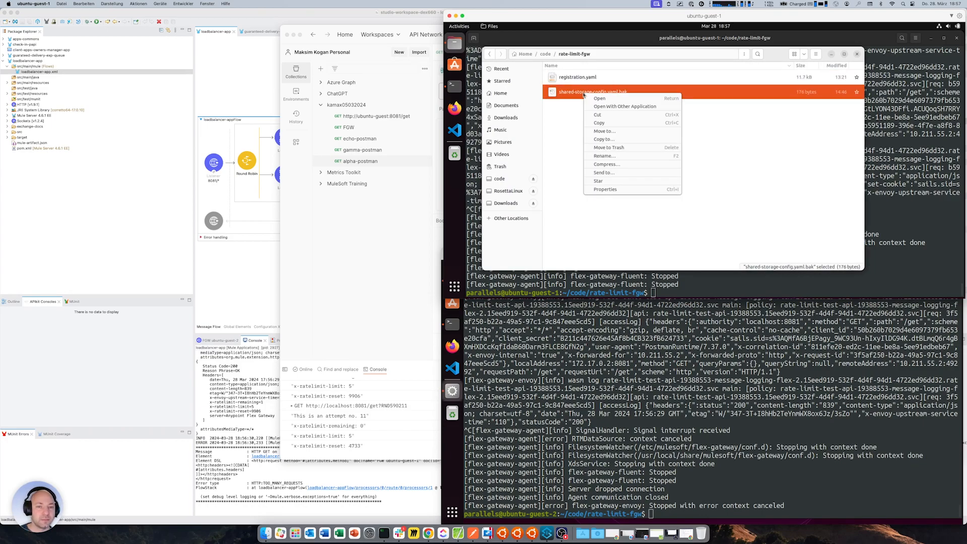
{"action": "left_click", "coordinate": [607, 156]}
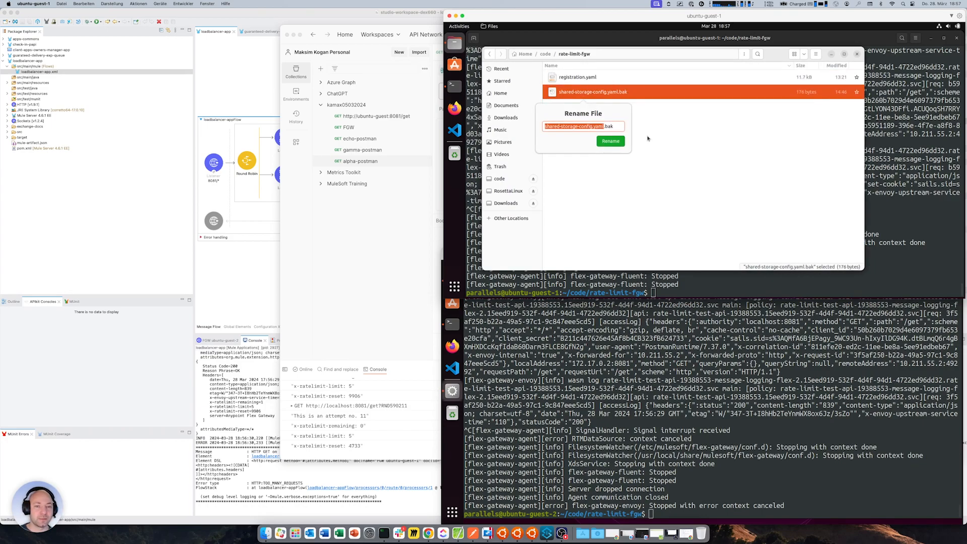
{"action": "key", "text": "Right"}
{"action": "key", "text": "Right"}
{"action": "key", "text": "Right"}
{"action": "key", "text": "BackSpace"}
{"action": "key", "text": "BackSpace"}
{"action": "key", "text": "Return"}
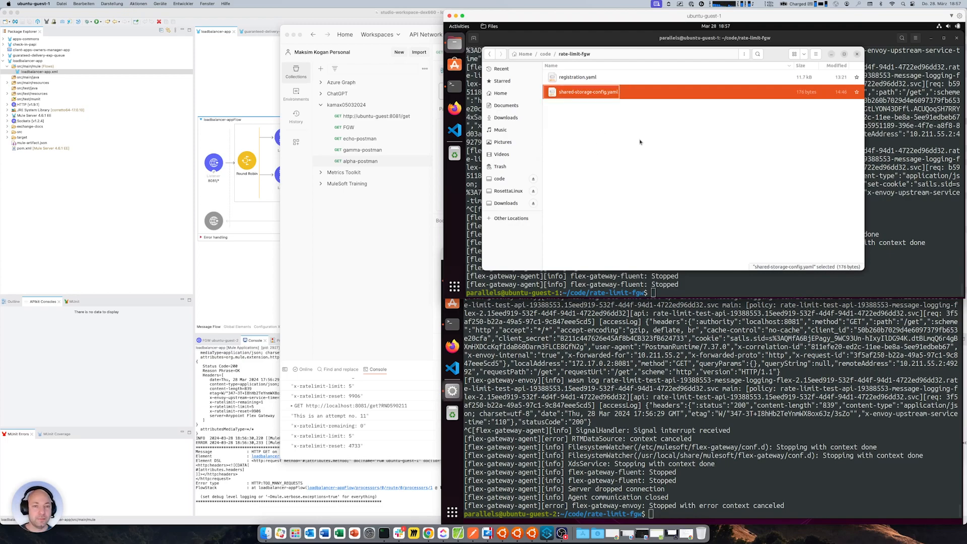
Open shared-storage-config.yaml on ubuntu-guest-1, review its Redis address and DB settings, and close the file
{"action": "left_click", "coordinate": [634, 146]}
{"action": "double_click", "coordinate": [586, 96]}
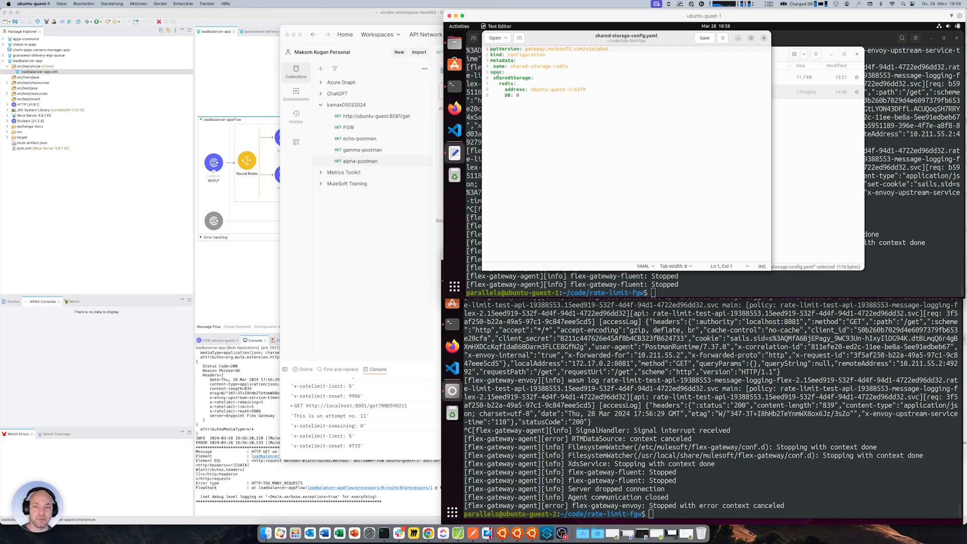
{"action": "double_click", "coordinate": [515, 89]}
{"action": "left_click_drag", "start_coordinate": [532, 90], "coordinate": [590, 88]}
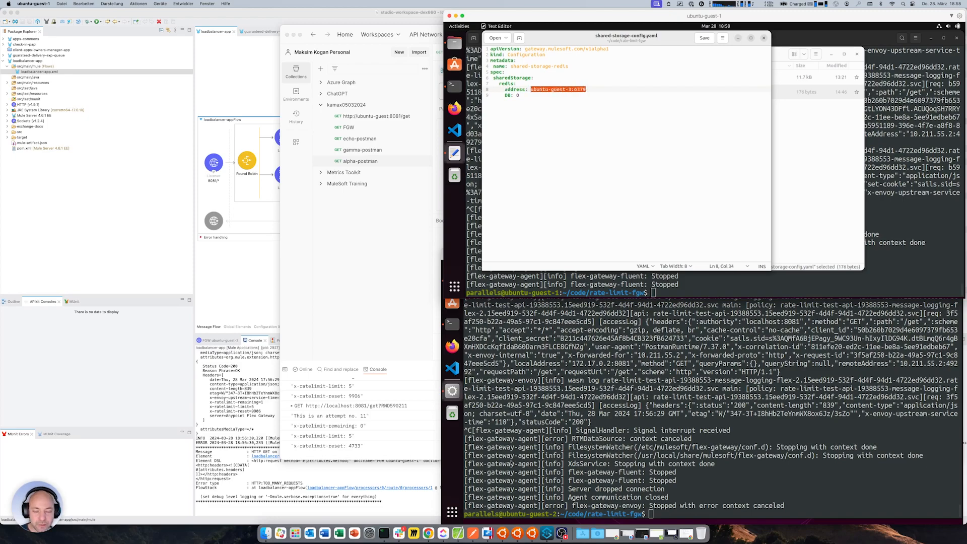
{"action": "left_click", "coordinate": [522, 96]}
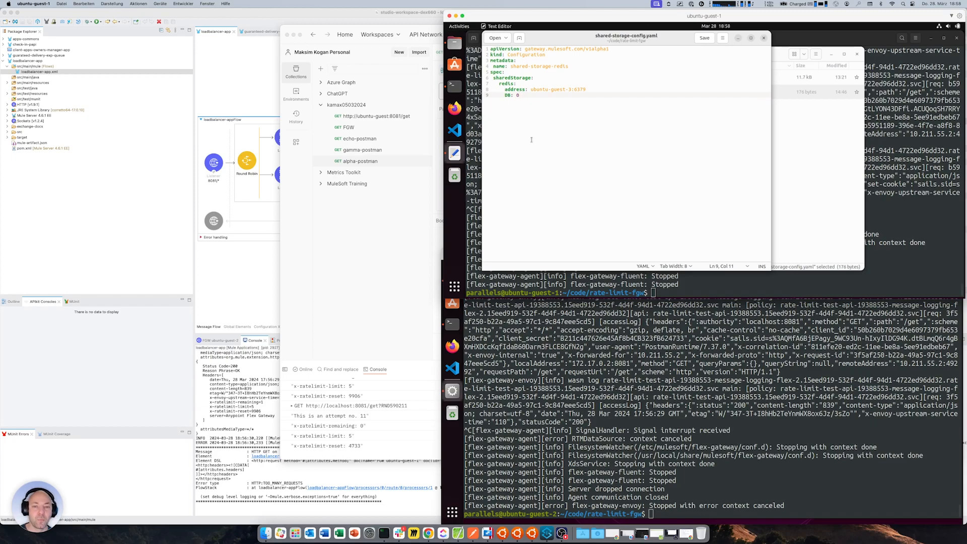
{"action": "left_click", "coordinate": [764, 38]}
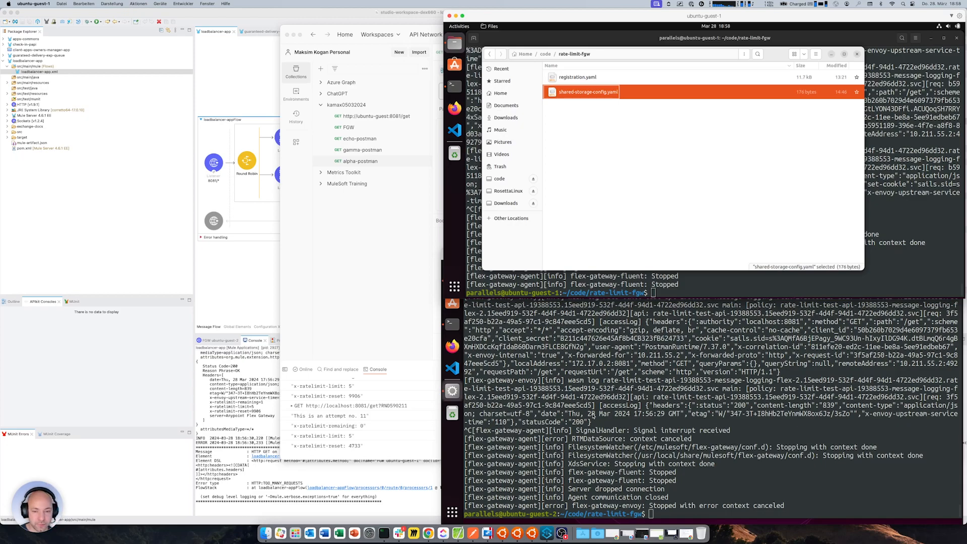
Switch to ubuntu-guest-2 and open the rate-limit-fgw folder in its file manager
{"action": "left_click", "coordinate": [593, 415]}
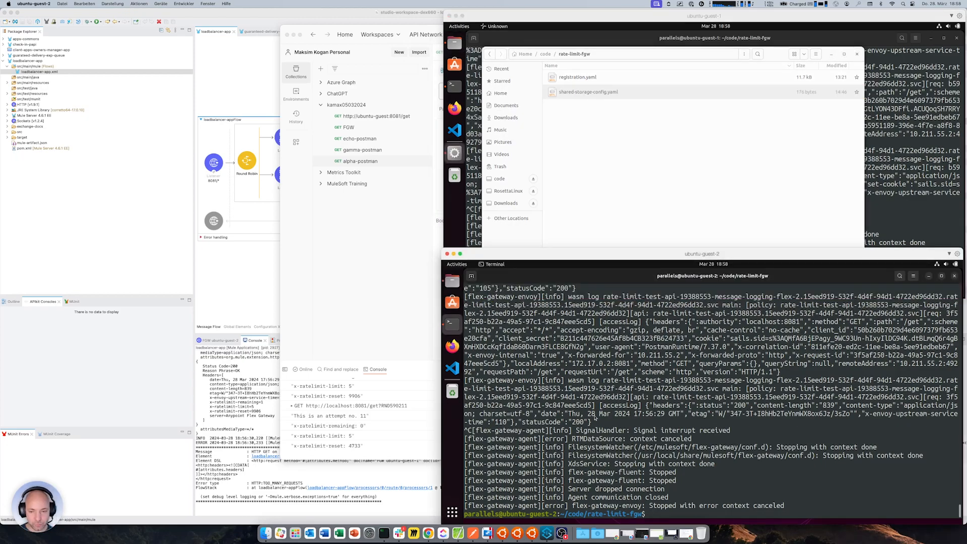
{"action": "left_click", "coordinate": [452, 281]}
{"action": "right_click", "coordinate": [659, 339]}
{"action": "left_click", "coordinate": [681, 406]}
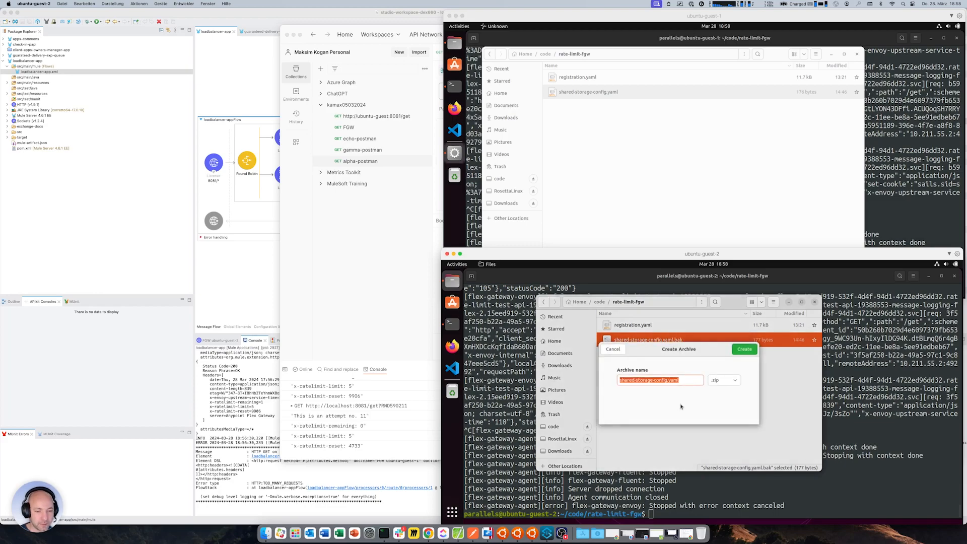
{"action": "left_click", "coordinate": [613, 349]}
On ubuntu-guest-2, rename shared-storage-config.yaml.bak to shared-storage-config.yaml
{"action": "right_click", "coordinate": [659, 340]}
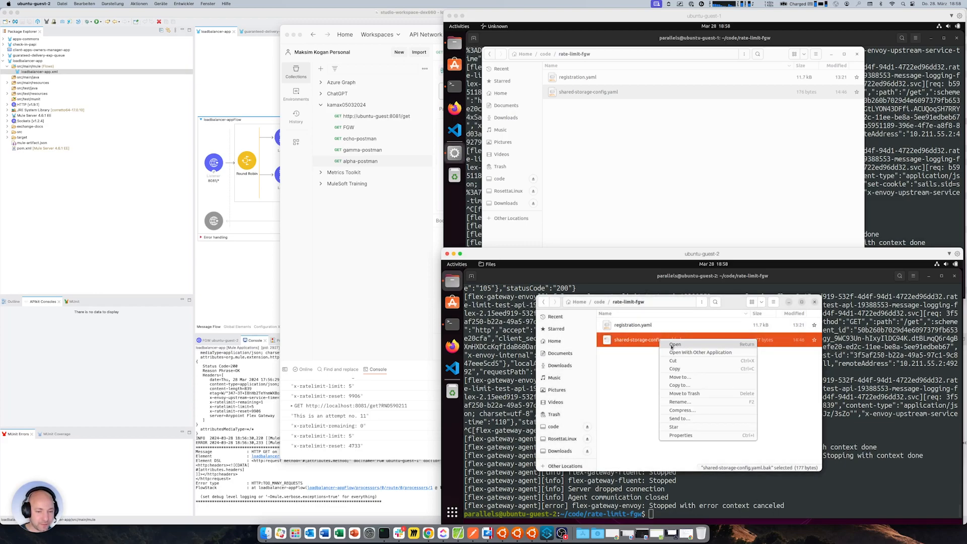
{"action": "left_click", "coordinate": [681, 401]}
{"action": "key", "text": "Right"}
{"action": "key", "text": "Right"}
{"action": "key", "text": "Right"}
{"action": "key", "text": "Right"}
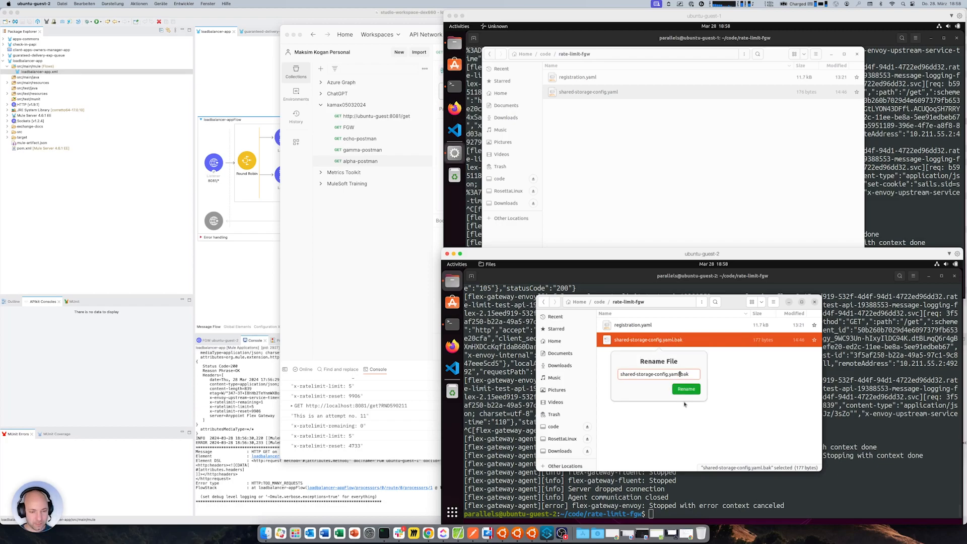
{"action": "key", "text": "BackSpace"}
{"action": "key", "text": "BackSpace"}
{"action": "key", "text": "BackSpace"}
{"action": "key", "text": "BackSpace"}
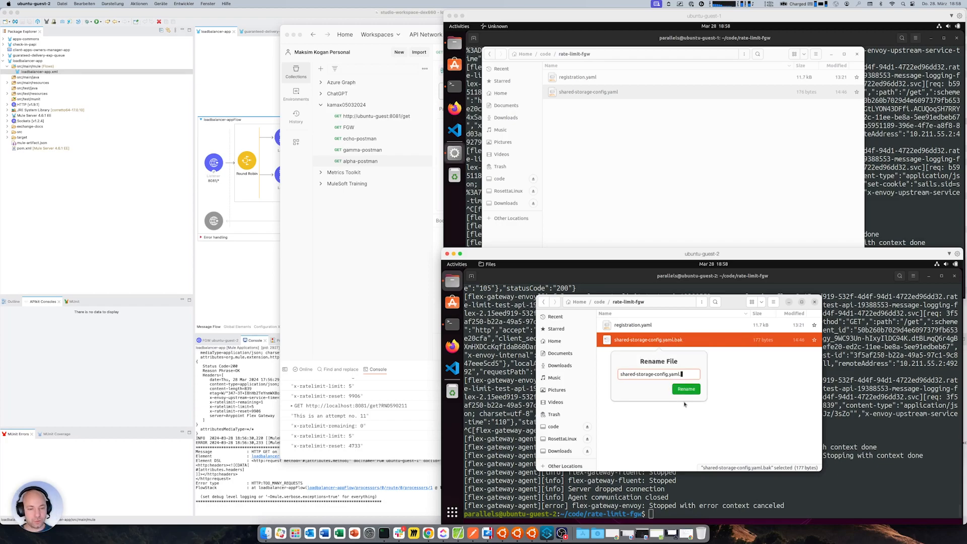
{"action": "key", "text": "Return"}
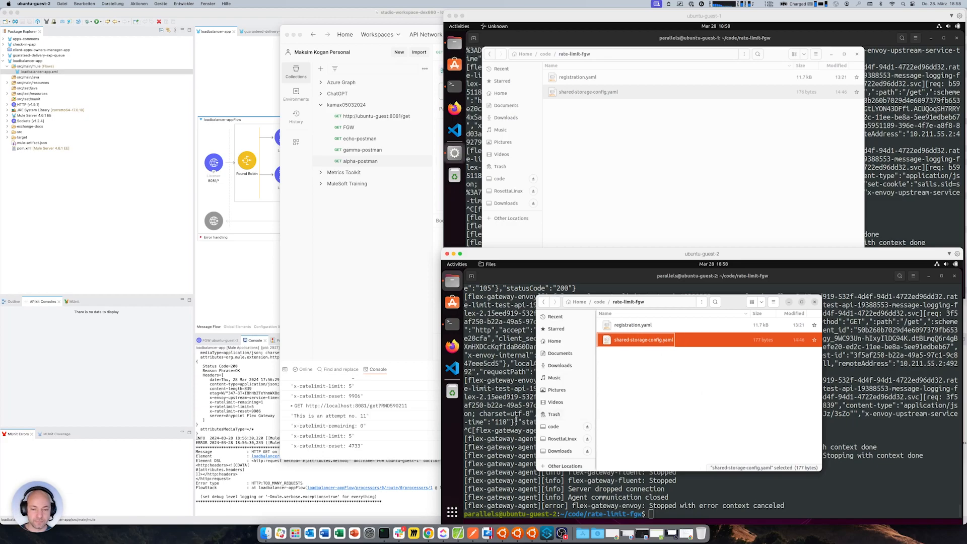
Rerun the mulesoft/flex-gateway docker run command in the ubuntu-guest-2 terminal with FLEX_NAME=ubuntu-guest-2 and port mapping 8081:8081
{"action": "left_click", "coordinate": [511, 418]}
{"action": "key", "text": "Up"}
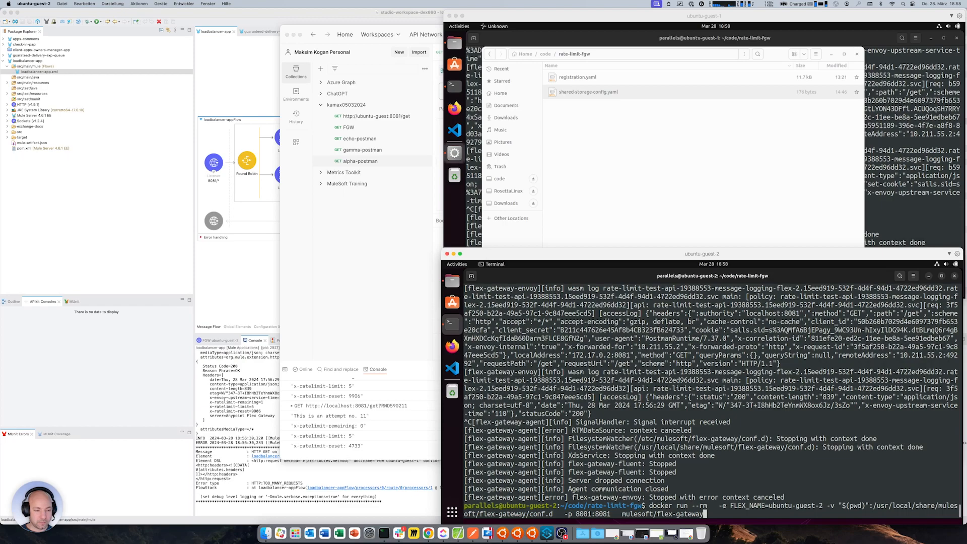
{"action": "key", "text": "Return"}
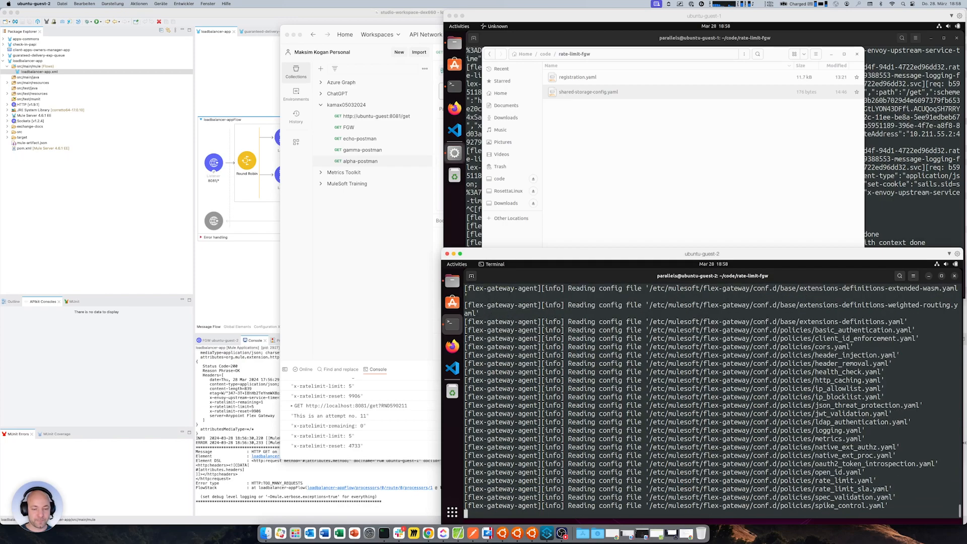
Rerun the previous Flex Gateway start command in the ubuntu-guest-1 terminal, in ~/code/rate-limit-fgw
{"action": "left_click", "coordinate": [696, 207]}
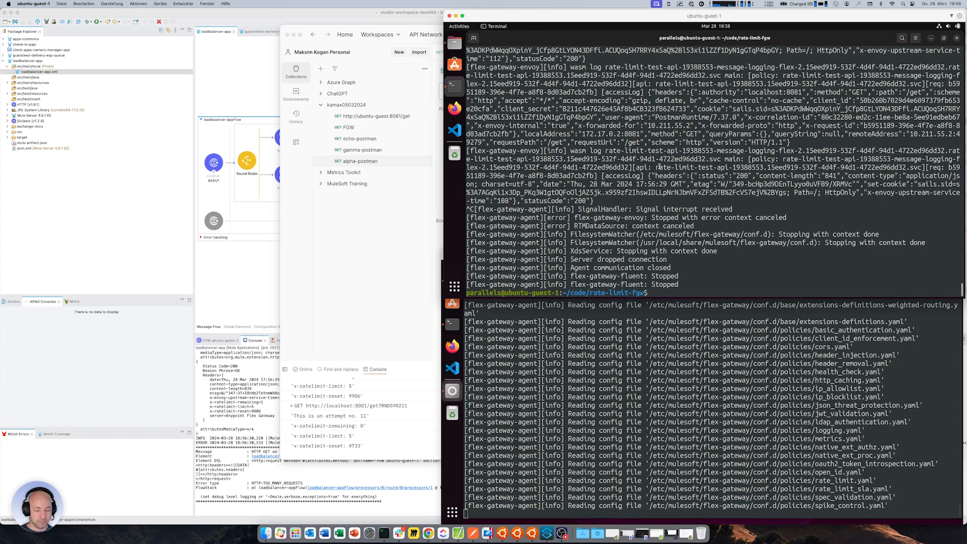
{"action": "key", "text": "Up"}
{"action": "key", "text": "Return"}
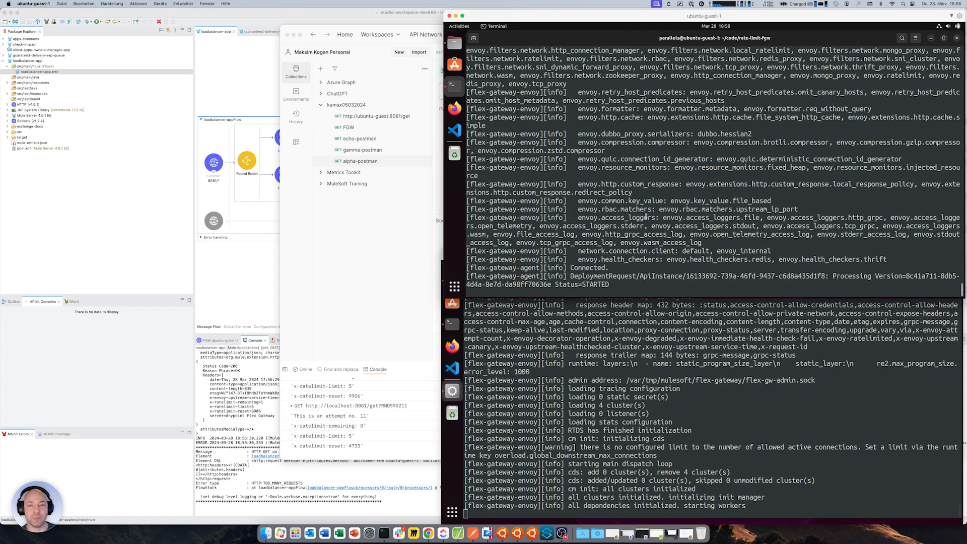
Switch to ubuntu-guest-3 and reload the My Redis Stack Database page to check for stored keys
{"action": "left_click", "coordinate": [502, 538]}
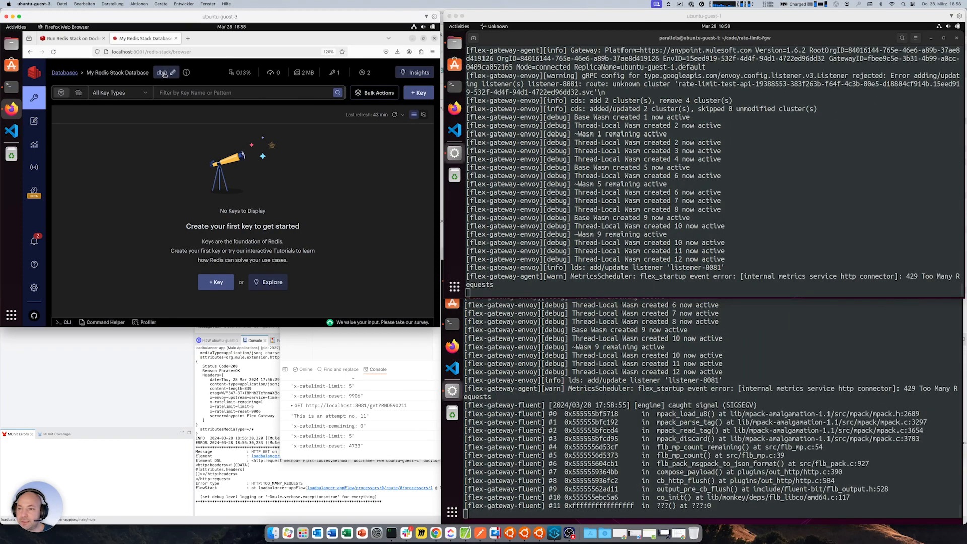
{"action": "left_click", "coordinate": [54, 51]}
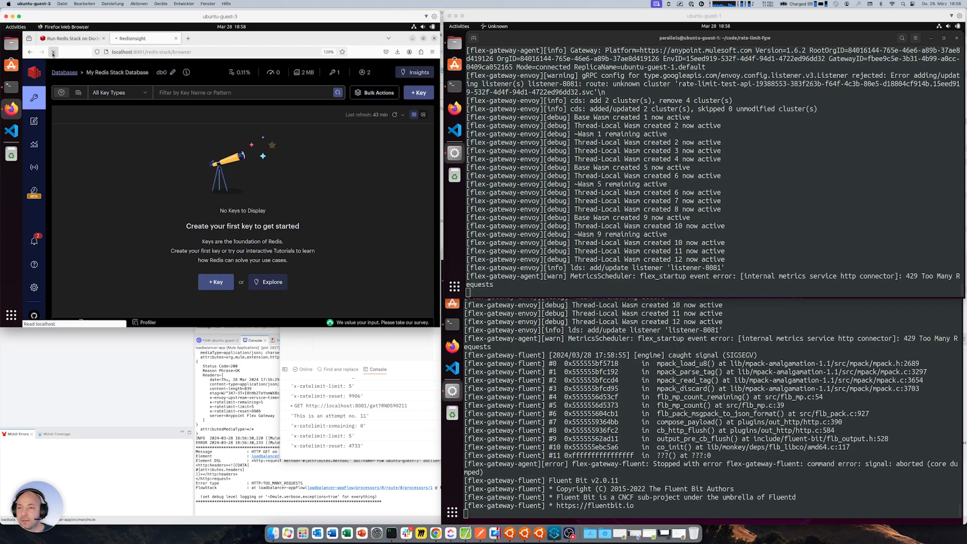
{"action": "mouse_move", "coordinate": [334, 74]}
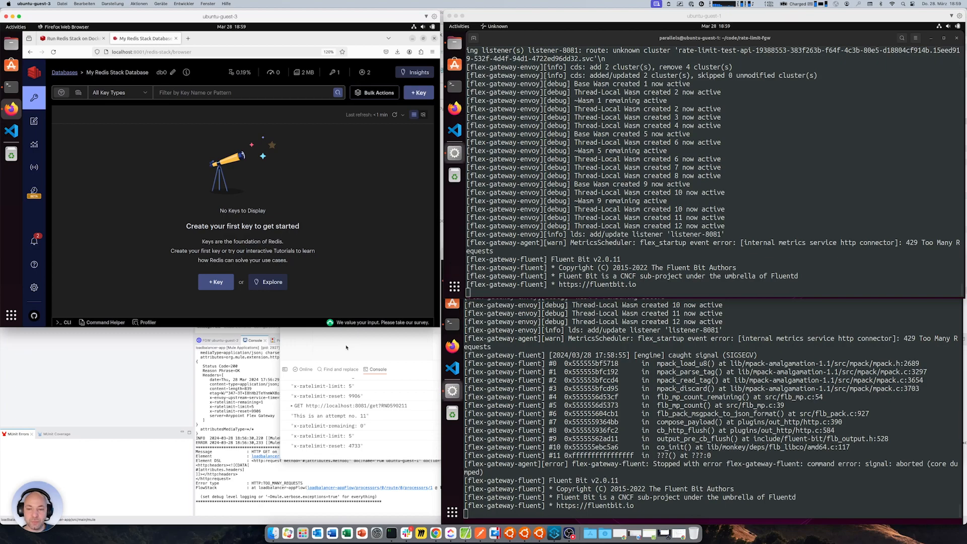
Switch to Postman and clear its console log, checking the loadbalancer-app flow in Anypoint Studio before returning to Postman
{"action": "left_click", "coordinate": [346, 348]}
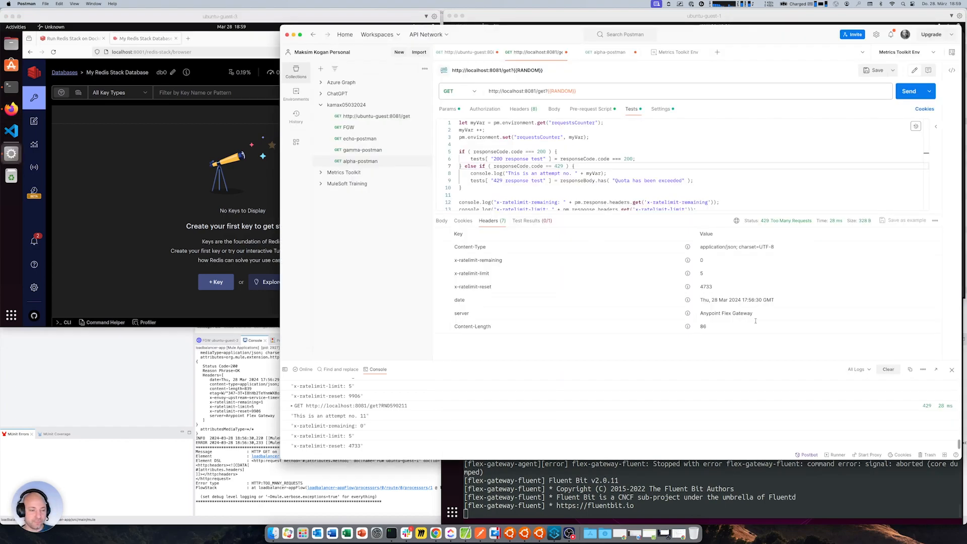
{"action": "left_click", "coordinate": [888, 370]}
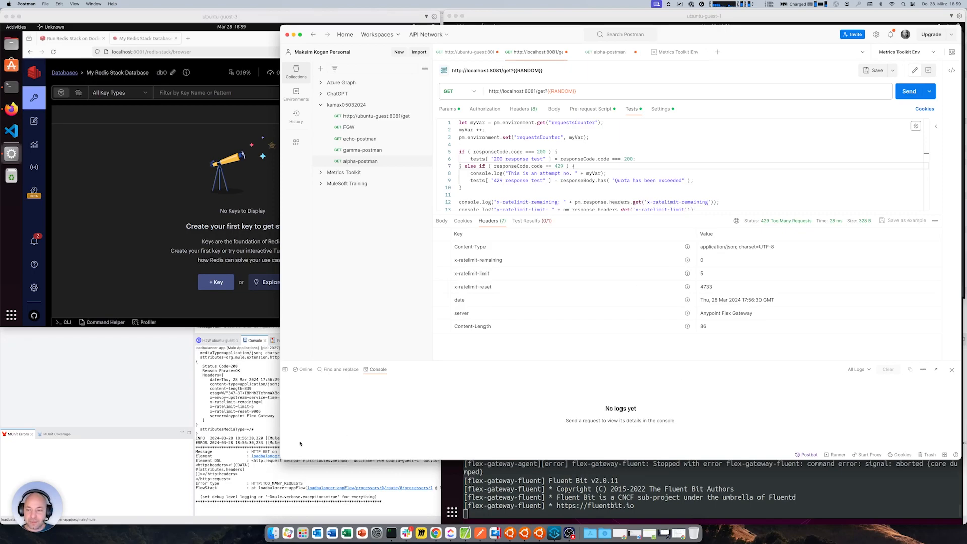
{"action": "left_click", "coordinate": [222, 373]}
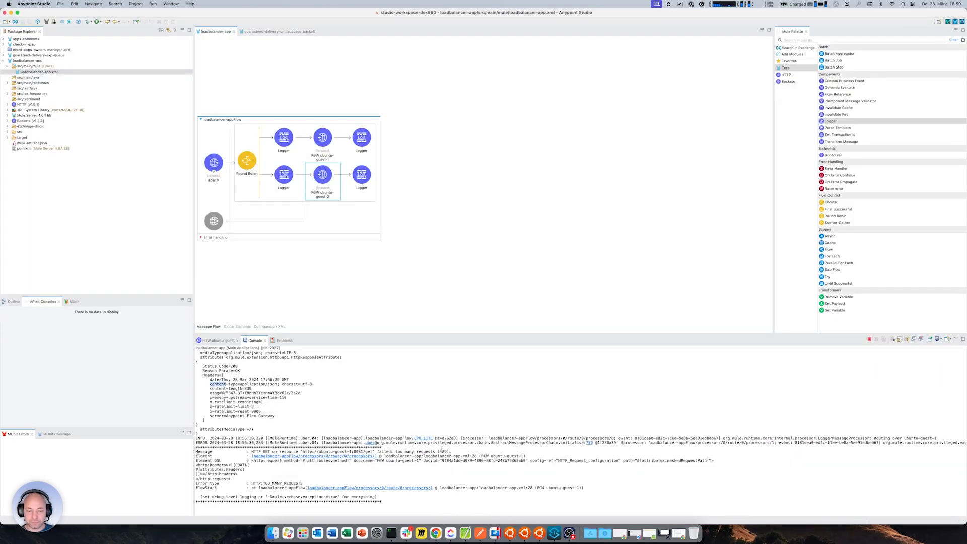
{"action": "left_click", "coordinate": [480, 533]}
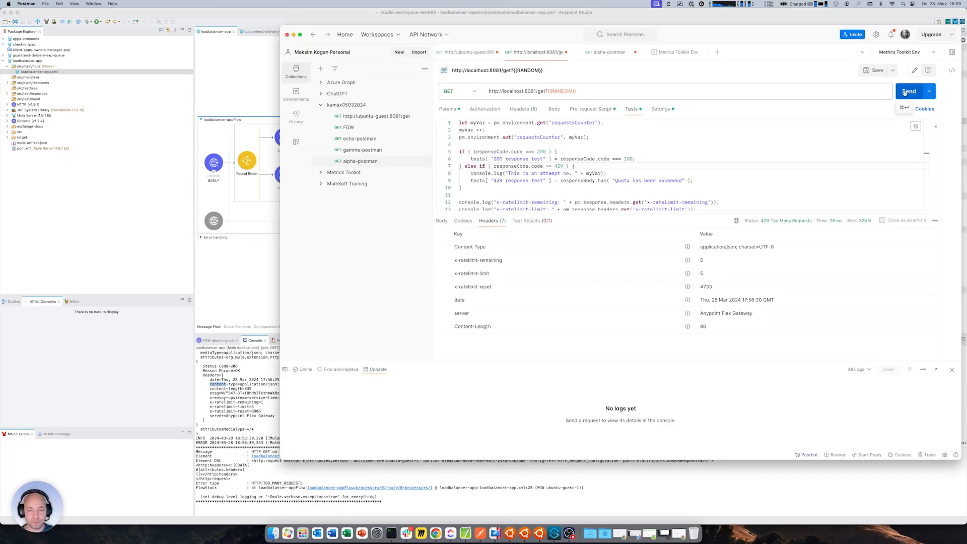
Set the current value of requestsCounter to 0 in Metrics Toolkit Env and save the environment
{"action": "left_click", "coordinate": [671, 53]}
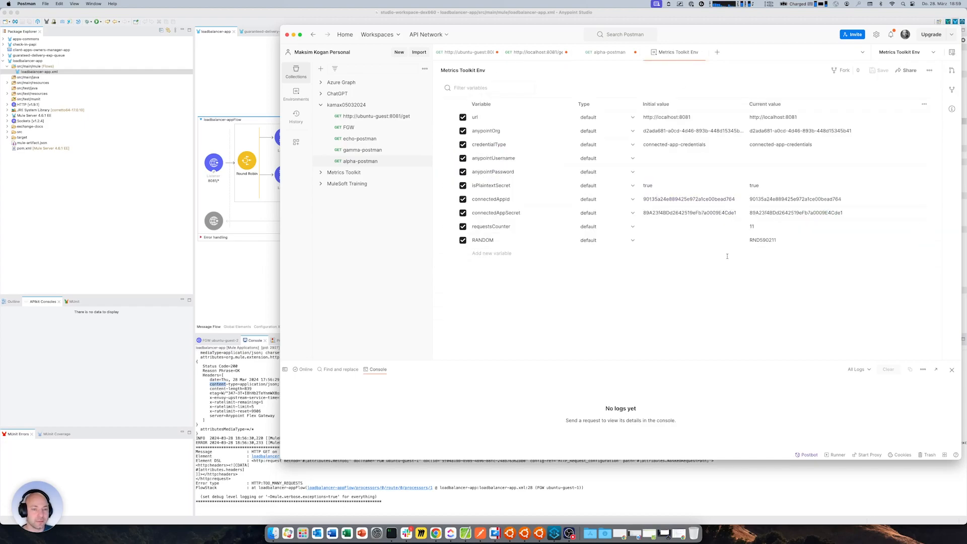
{"action": "left_click", "coordinate": [760, 227]}
{"action": "key", "text": "BackSpace"}
{"action": "key", "text": "cmd+s"}
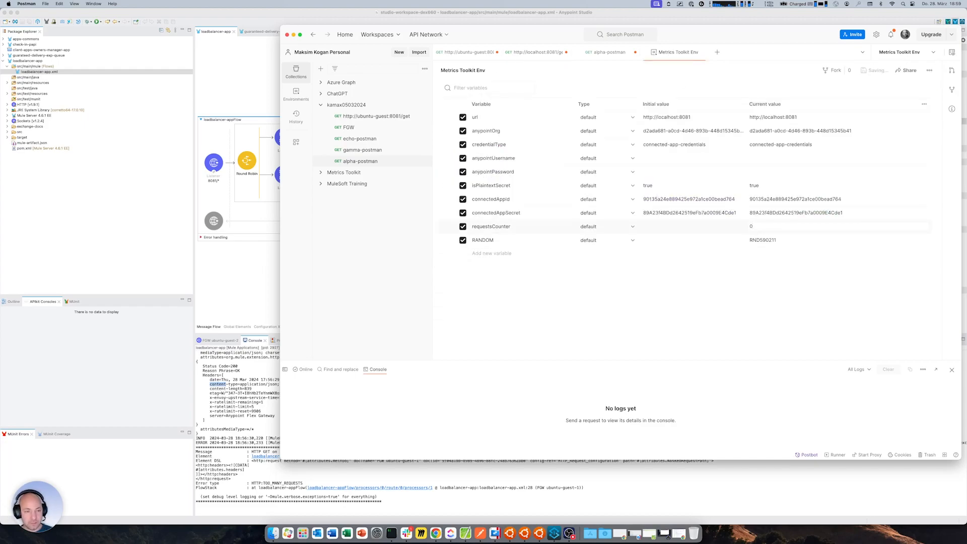
{"action": "left_click", "coordinate": [605, 52]}
{"action": "left_click", "coordinate": [535, 52]}
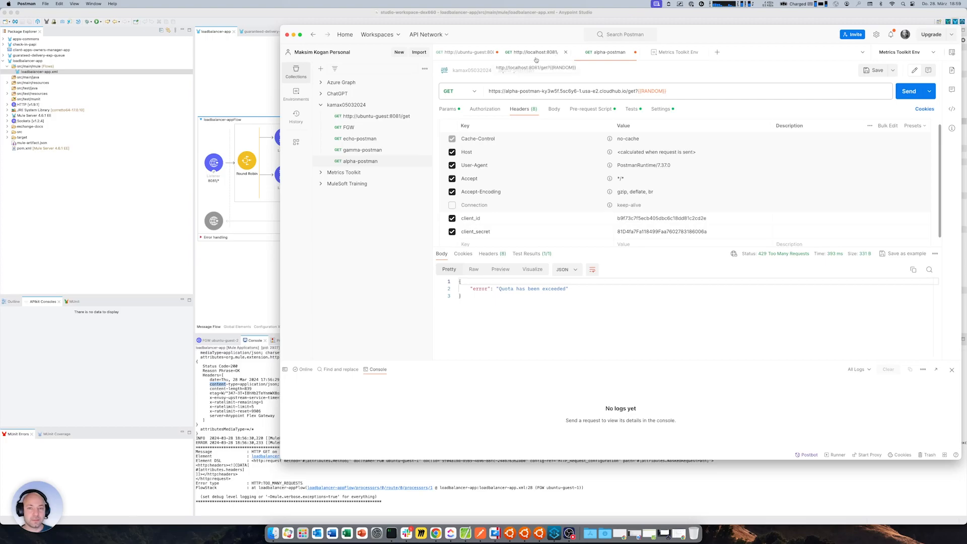
{"action": "left_click", "coordinate": [902, 92]}
{"action": "left_click", "coordinate": [902, 91]}
{"action": "left_click", "coordinate": [902, 91]}
{"action": "left_click", "coordinate": [901, 91]}
{"action": "left_click", "coordinate": [902, 91]}
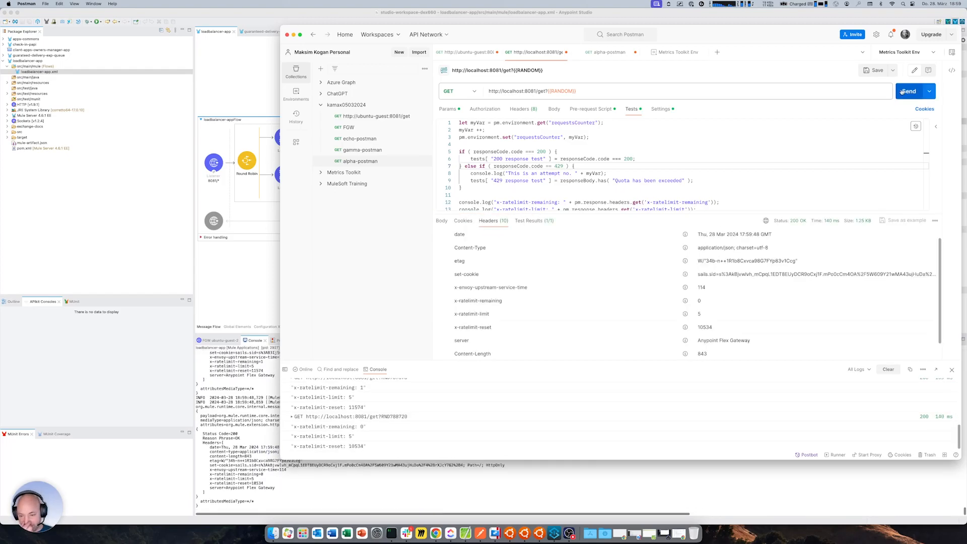
{"action": "left_click", "coordinate": [902, 91]}
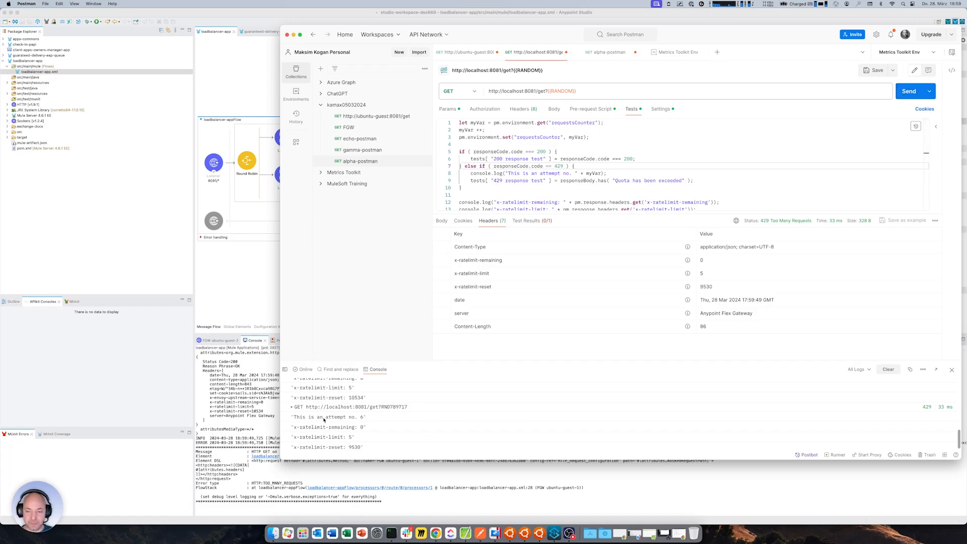
{"action": "left_click_drag", "start_coordinate": [334, 417], "coordinate": [371, 418]}
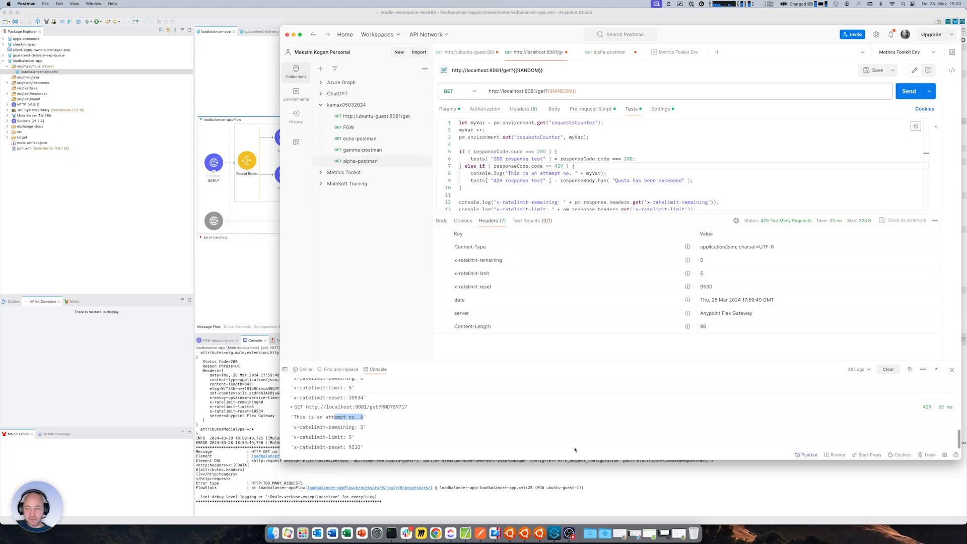
On ubuntu-guest-3, refresh the Redis key list, inspect the fields of the rate-limiting hash containing "default", and return to the list
{"action": "left_click", "coordinate": [524, 533]}
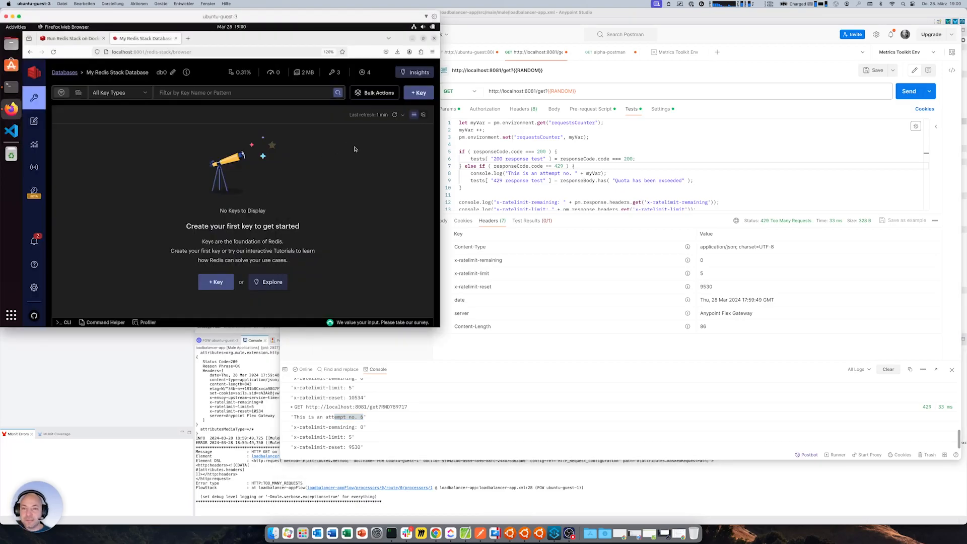
{"action": "left_click", "coordinate": [337, 93]}
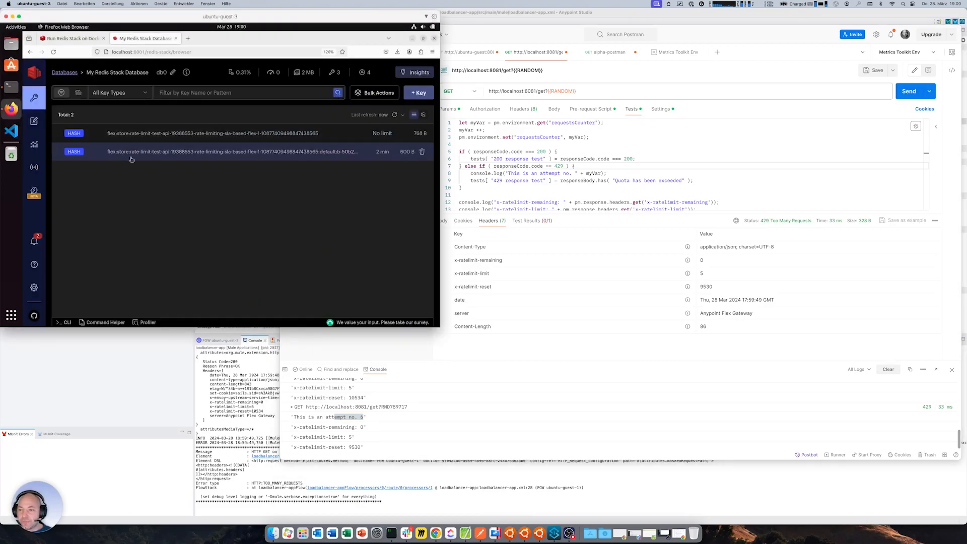
{"action": "left_click", "coordinate": [198, 154]}
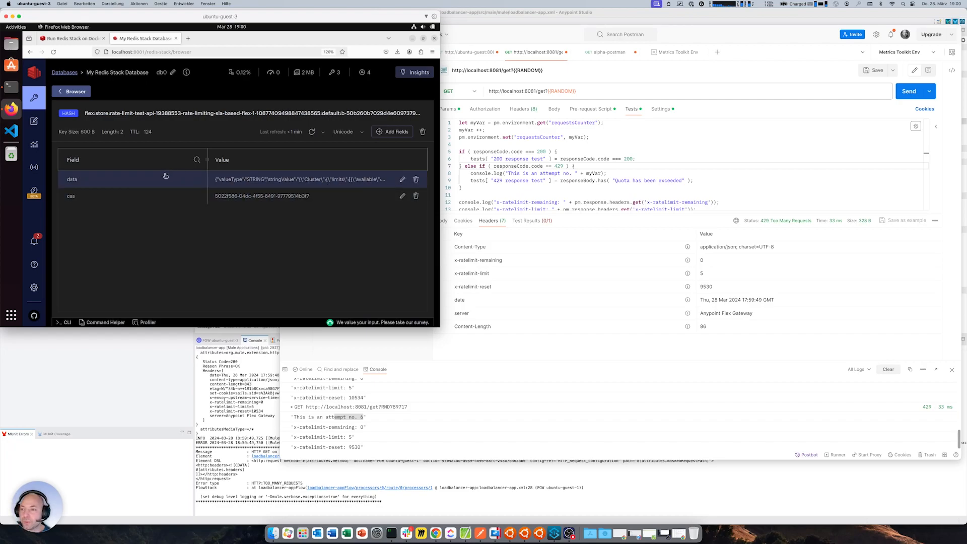
{"action": "left_click", "coordinate": [72, 91]}
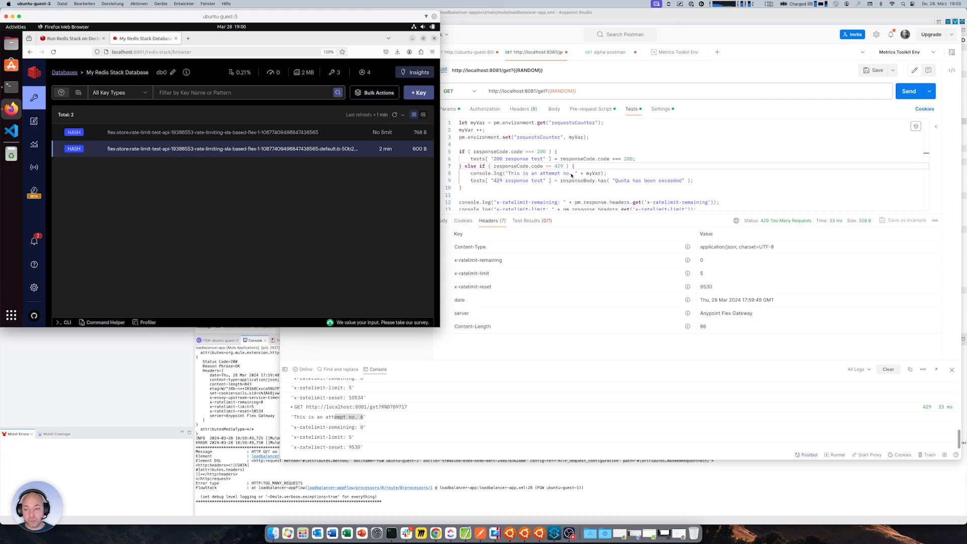
{"action": "left_click", "coordinate": [264, 394]}
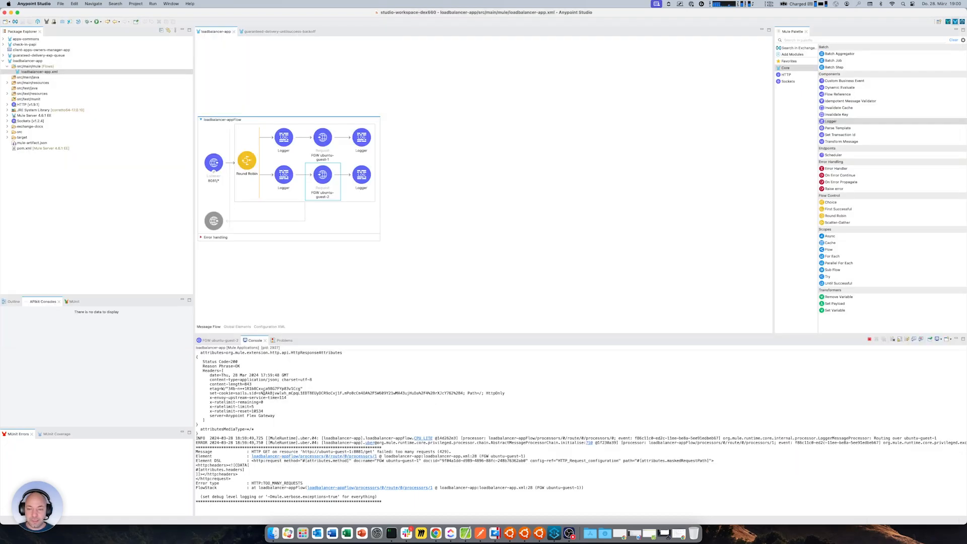
{"action": "left_click", "coordinate": [436, 533]}
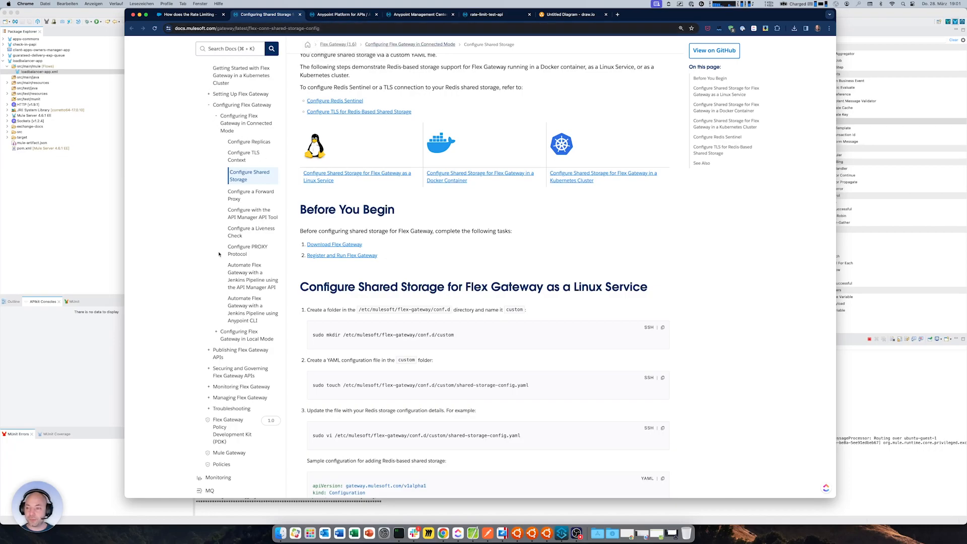
{"action": "key", "text": "super+Tab"}
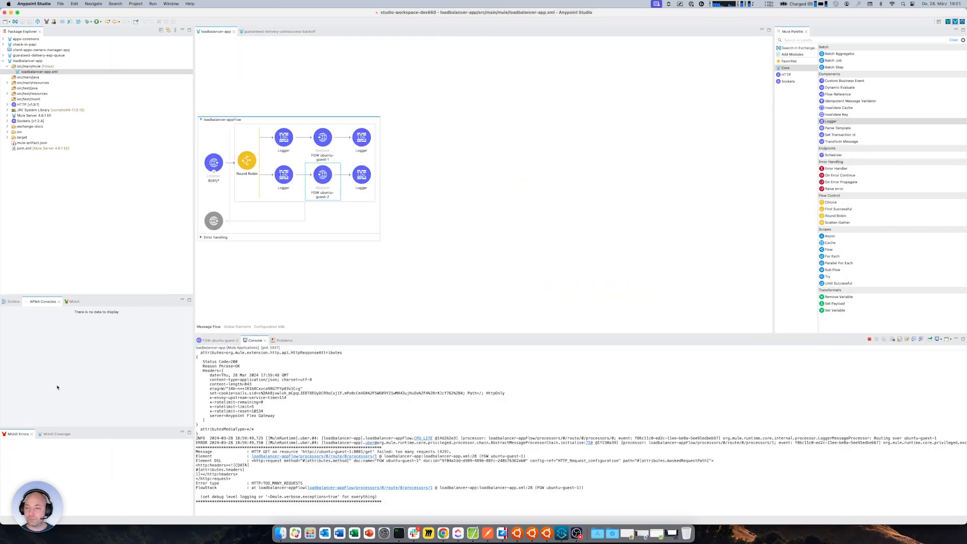
{"action": "left_click", "coordinate": [577, 533]}
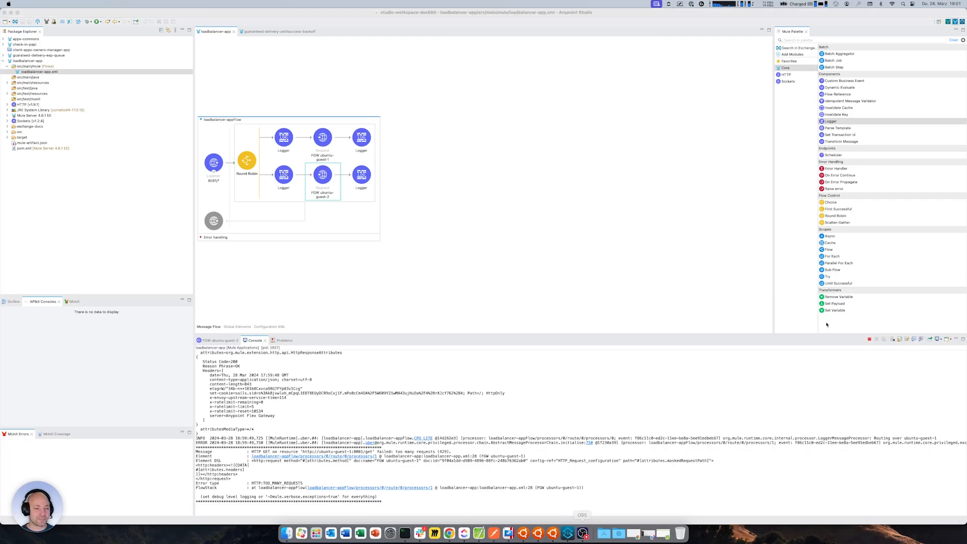